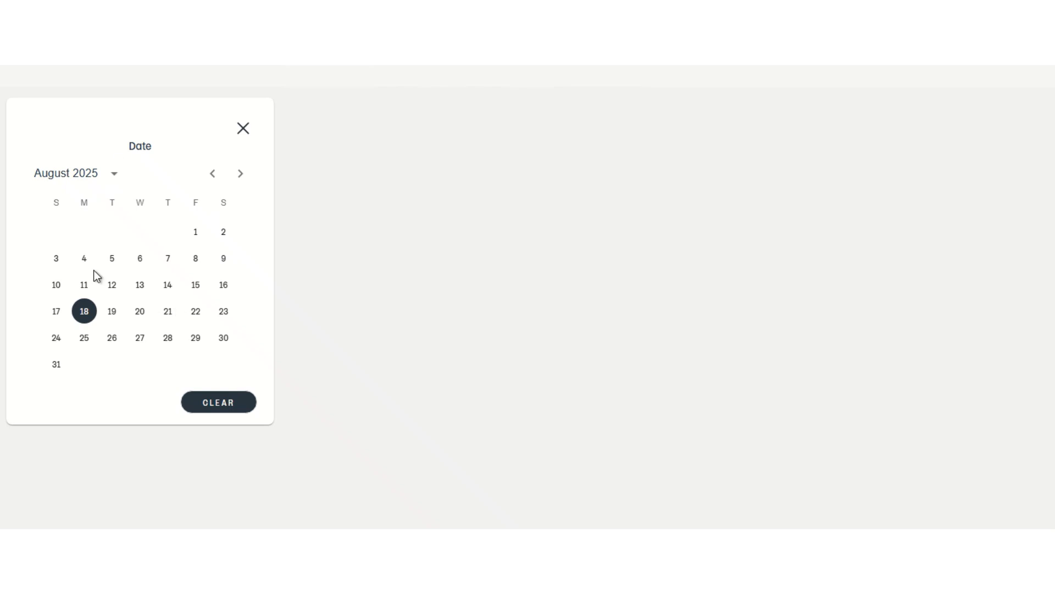
Switch the date picker from August 2025 to July 2025 using the year and month grids.
click(115, 176)
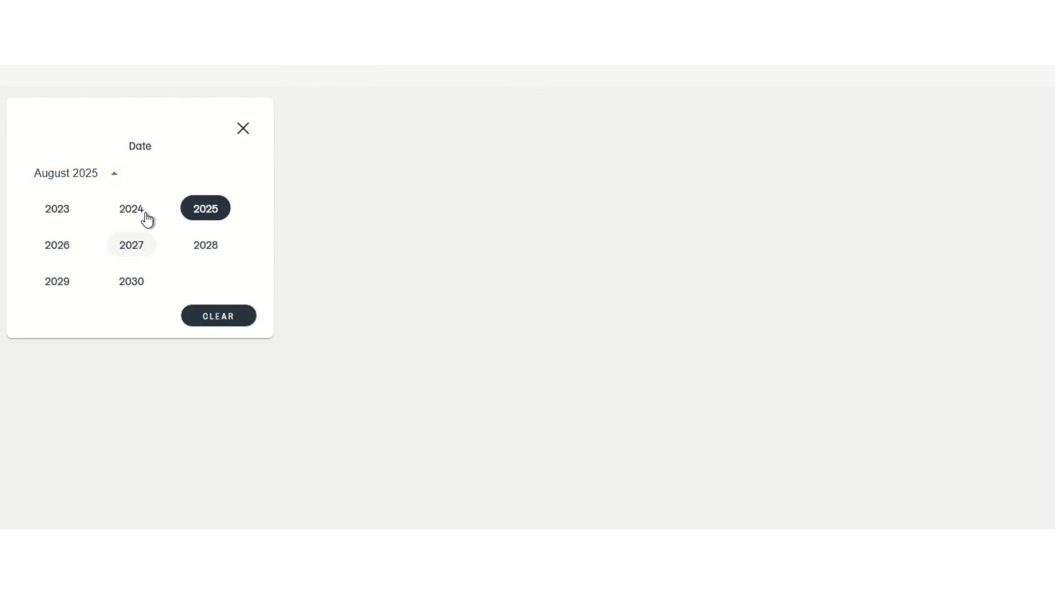
click(205, 213)
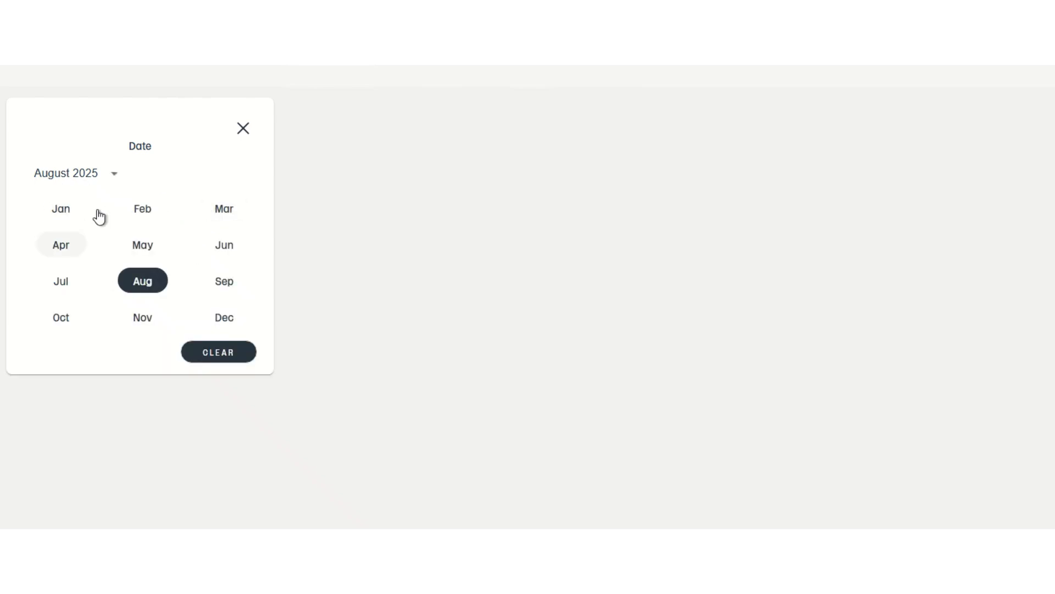
click(61, 282)
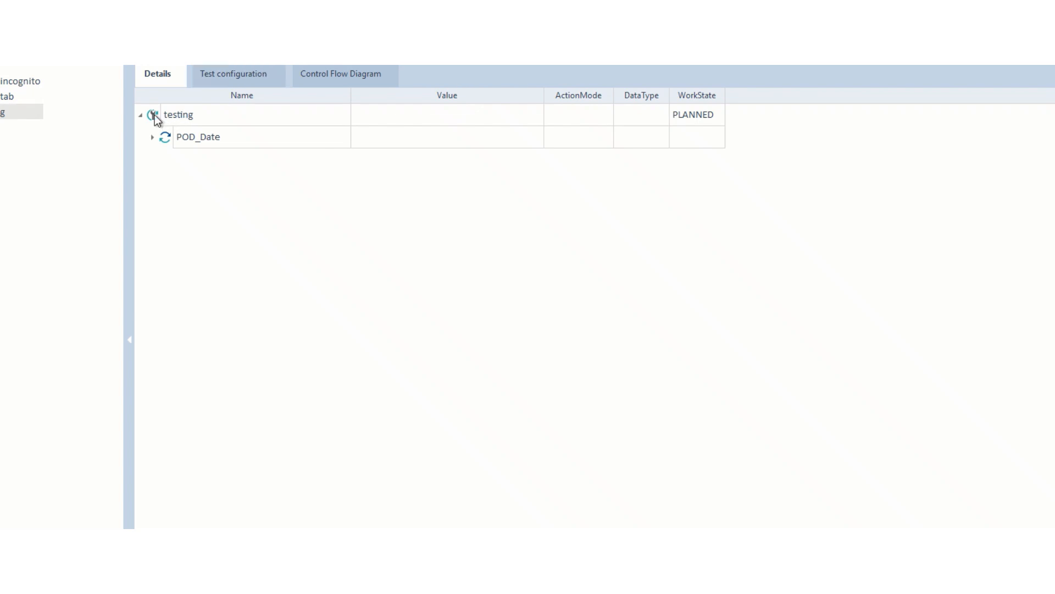
Expand the testing test case to reveal POD_Date and open testing's context menu.
right_click(155, 117)
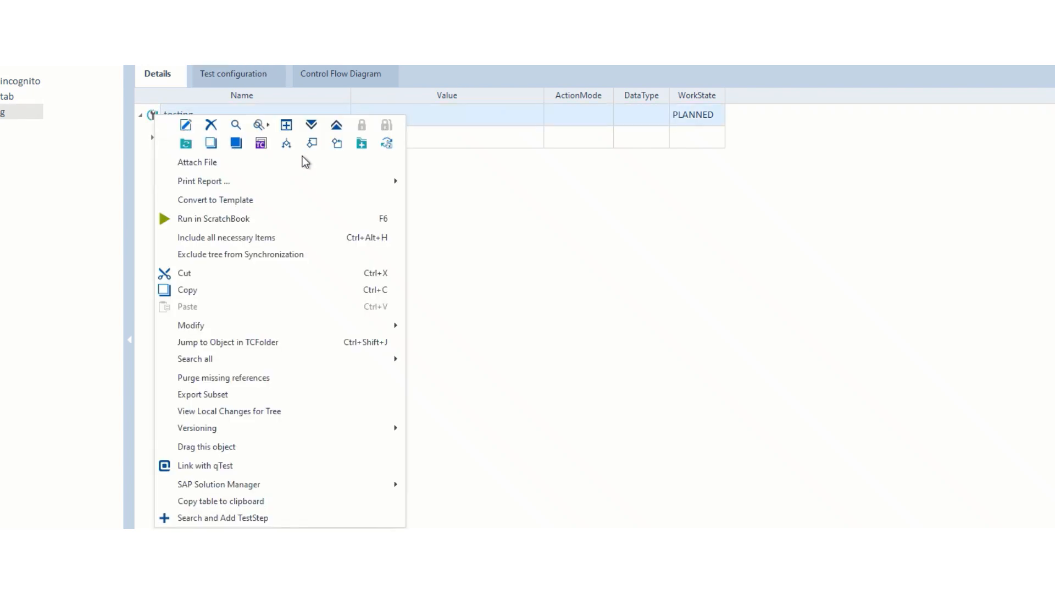
click(514, 322)
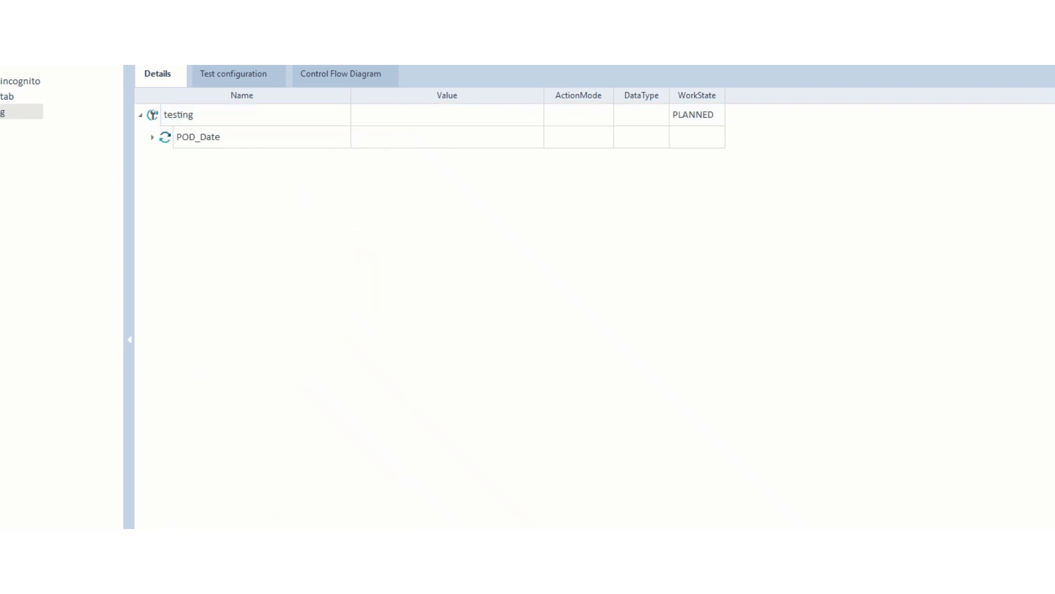
click(1, 112)
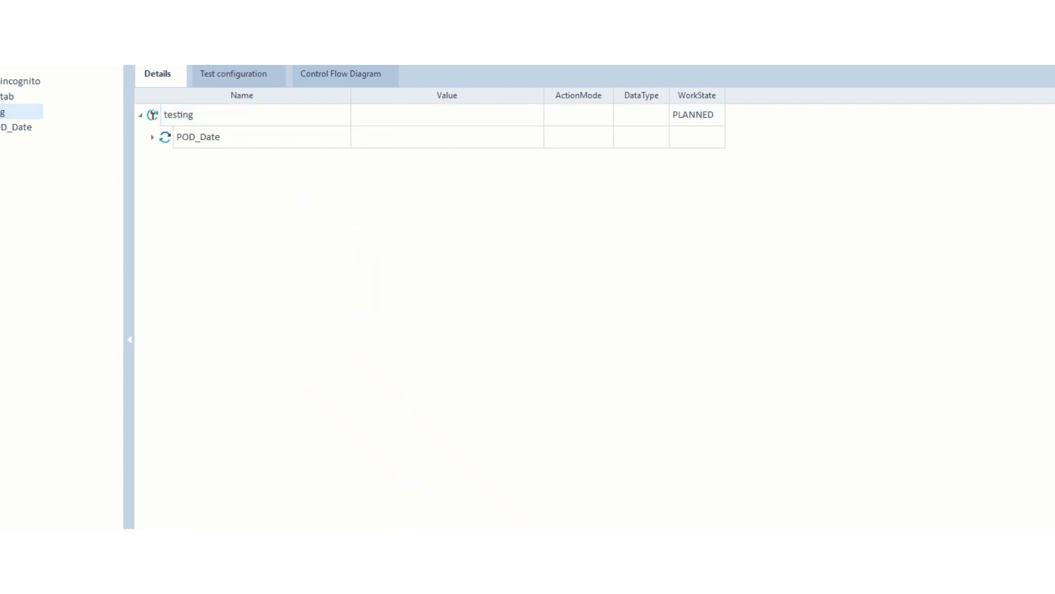
right_click(2, 111)
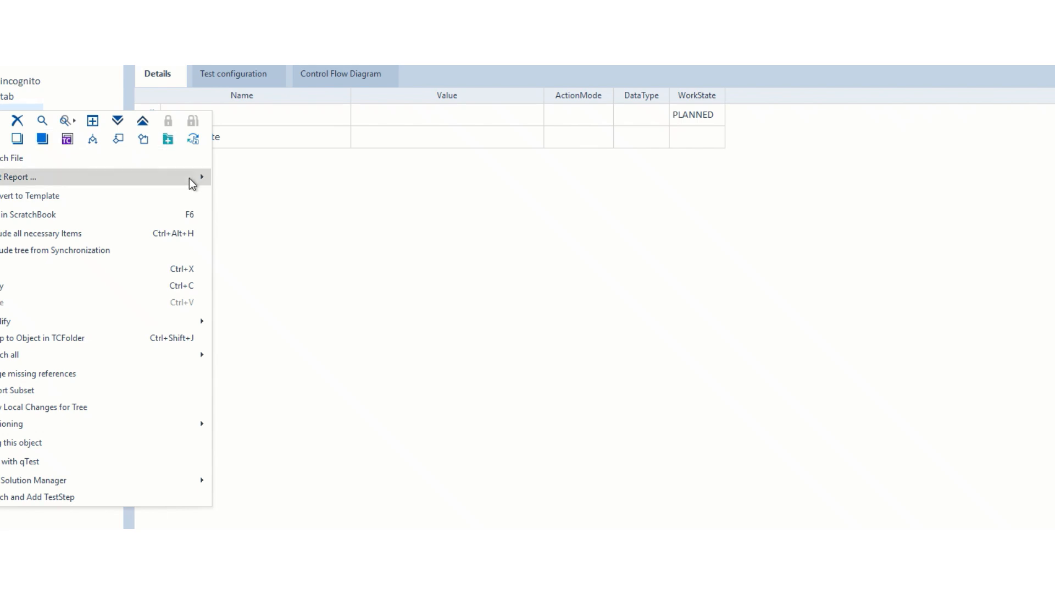
mouse_move(189, 177)
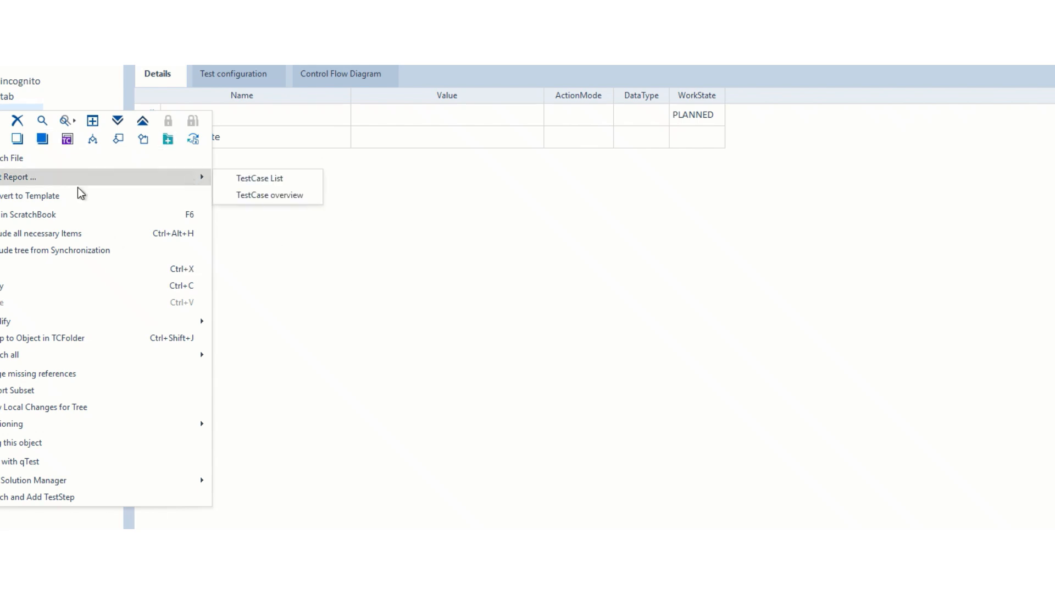
click(269, 279)
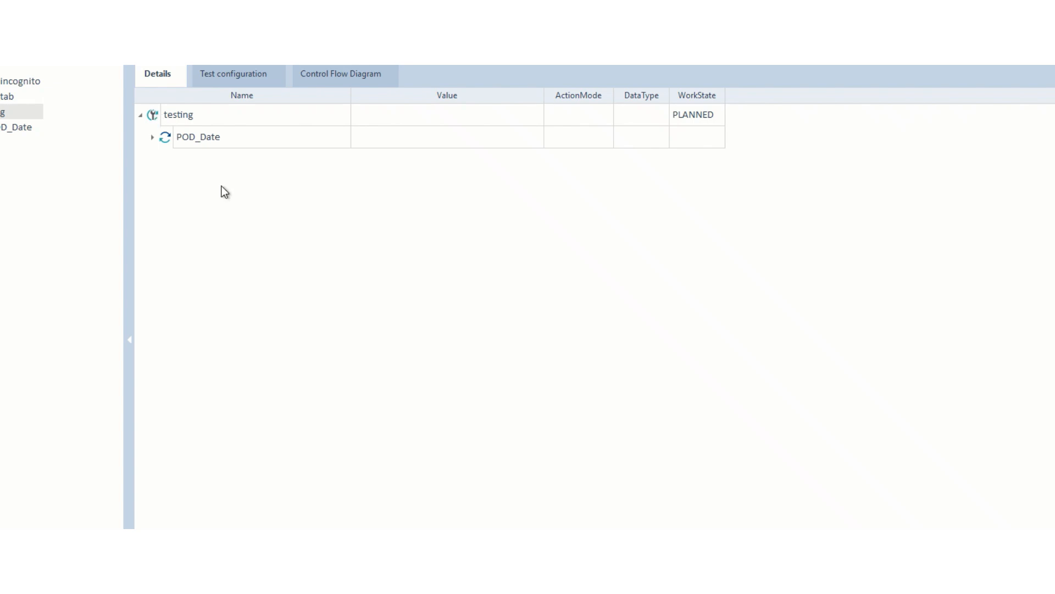
right_click(156, 120)
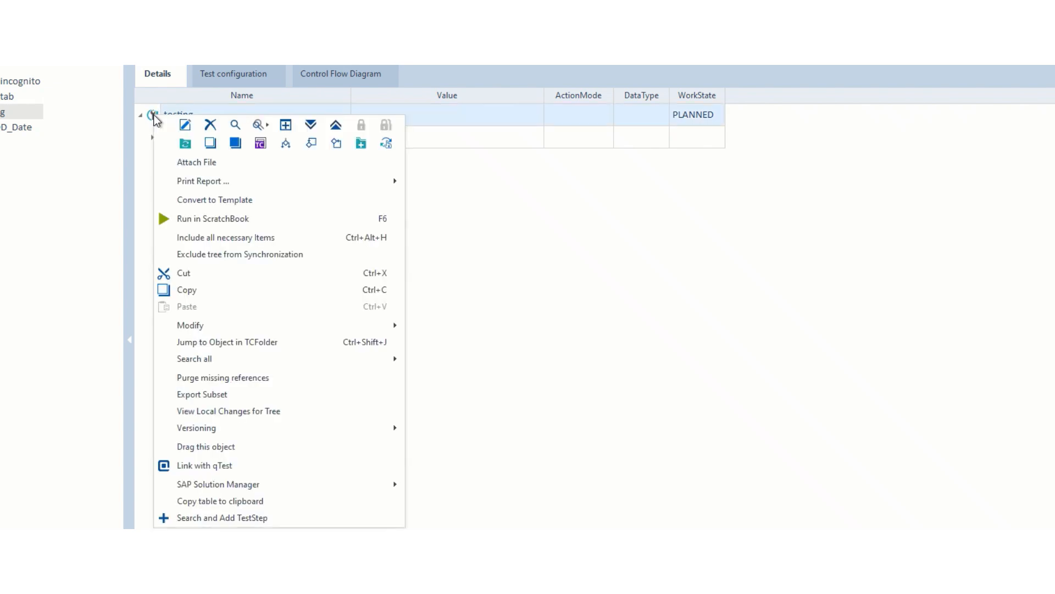
Search for 'tbox set buff' and add TBox Set Buffer below POD_Date.
click(253, 515)
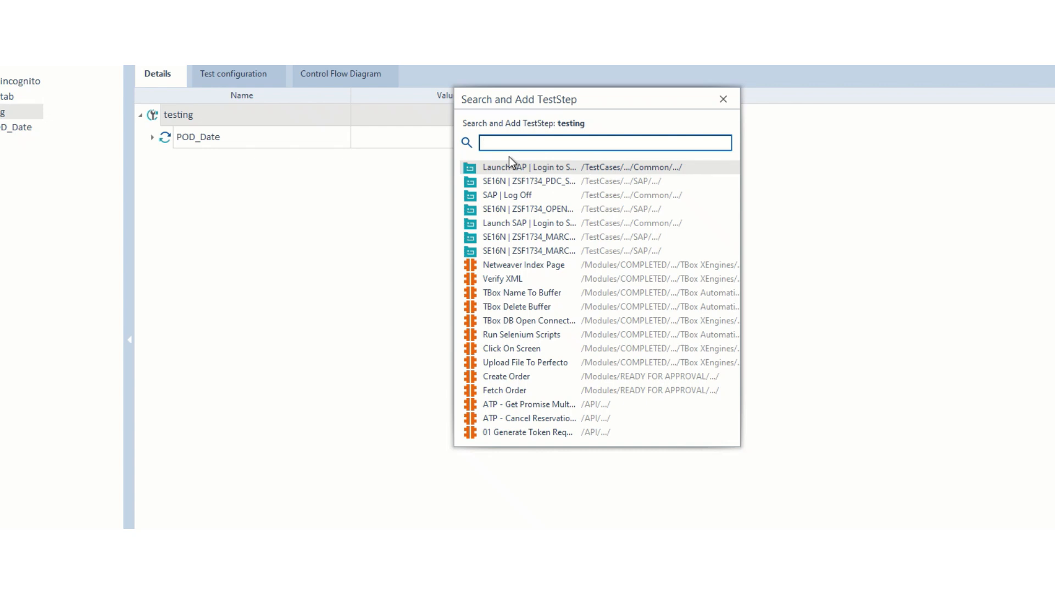
text(tbox)
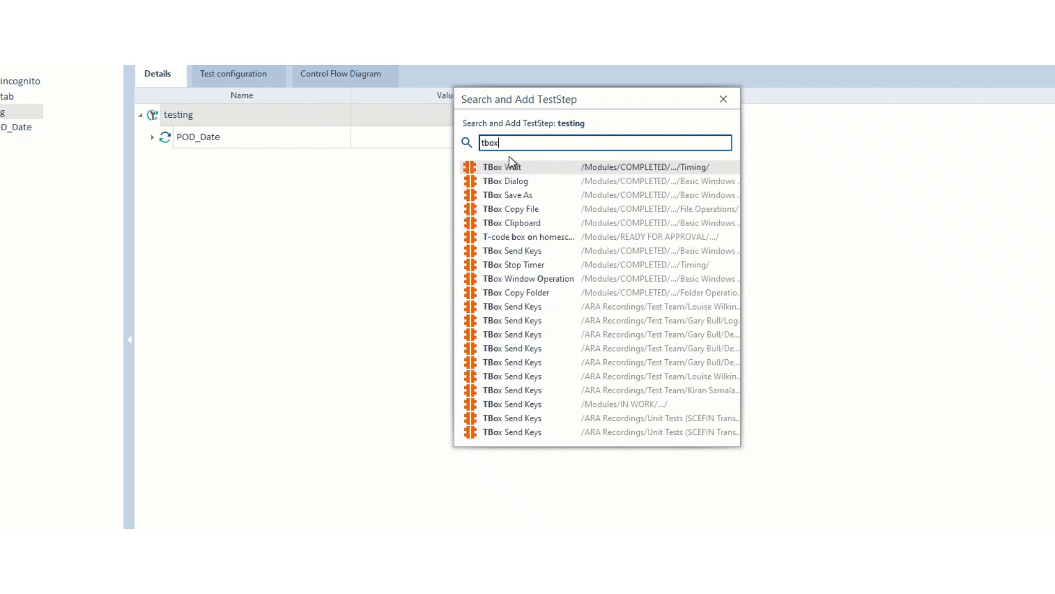
text( set bu)
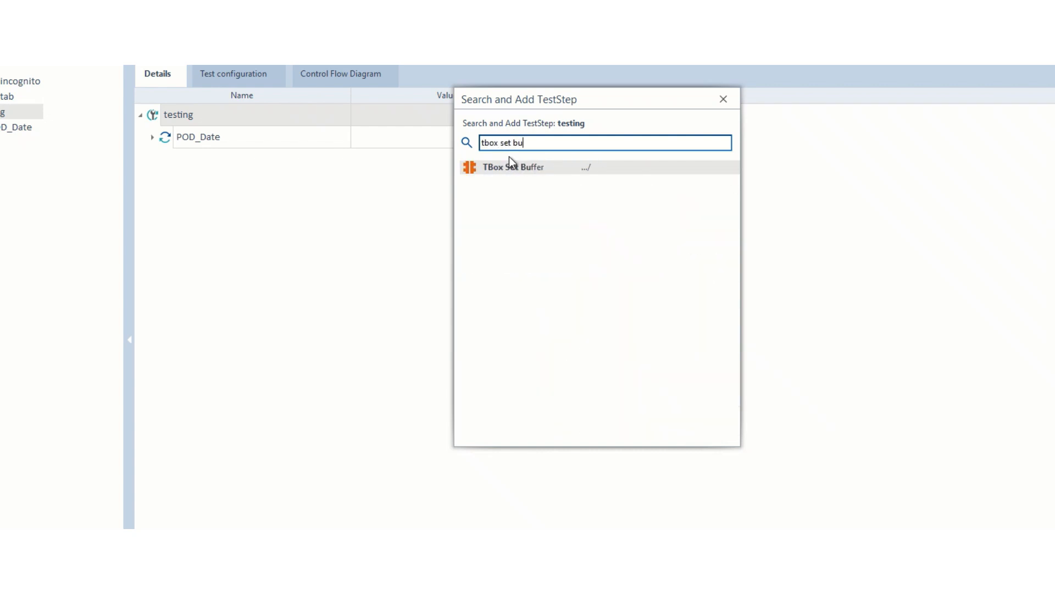
text(ff)
double_click(509, 171)
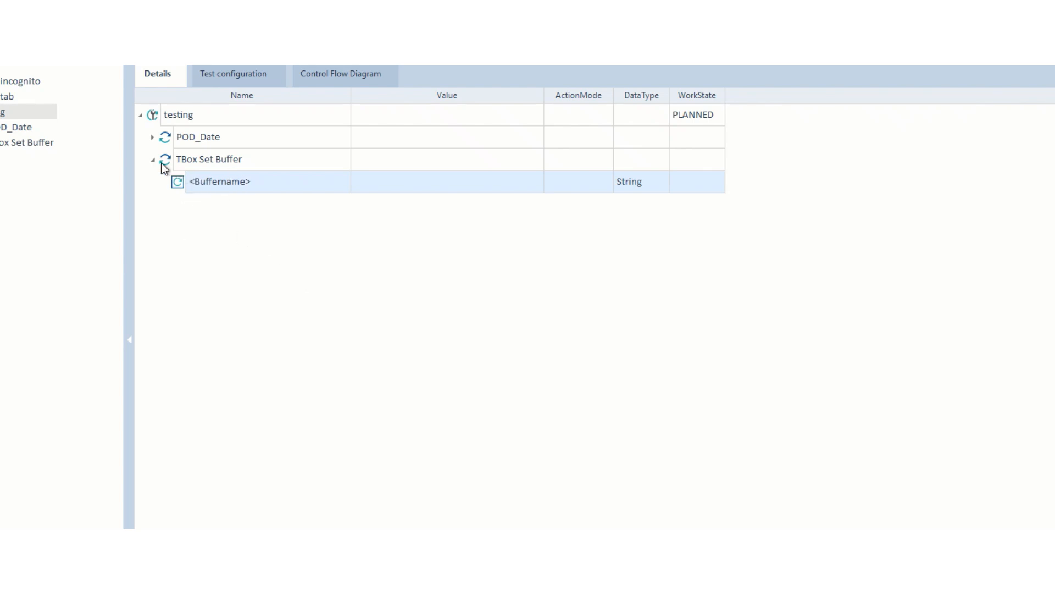
Rename the <Buffername> row to anydate and enter 10/09/2025 as its value.
click(282, 182)
key(BackSpace)
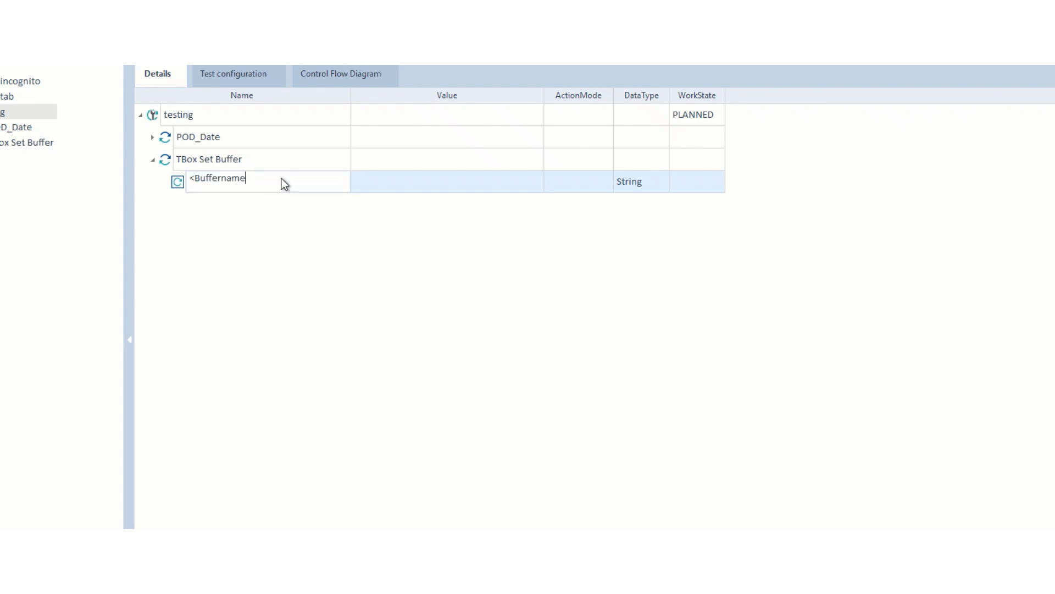
key(BackSpace)
key(BackSpace)
key(BackSpace)
key(BackSpace)
key(BackSpace)
key(BackSpace)
key(BackSpace)
key(BackSpace)
key(BackSpace)
key(BackSpace)
key(BackSpace)
text(anydate)
click(409, 188)
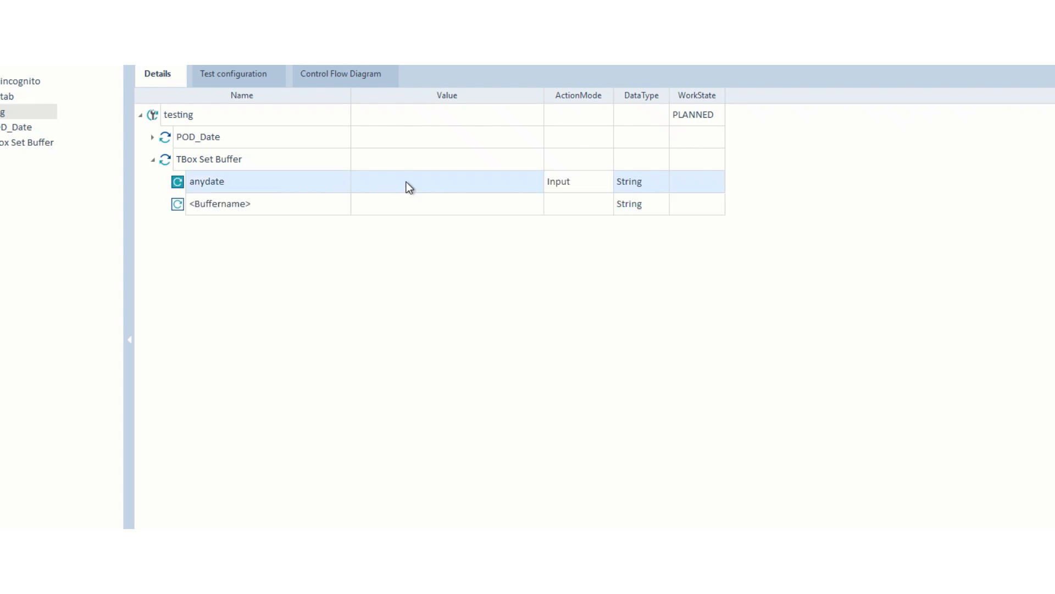
click(407, 182)
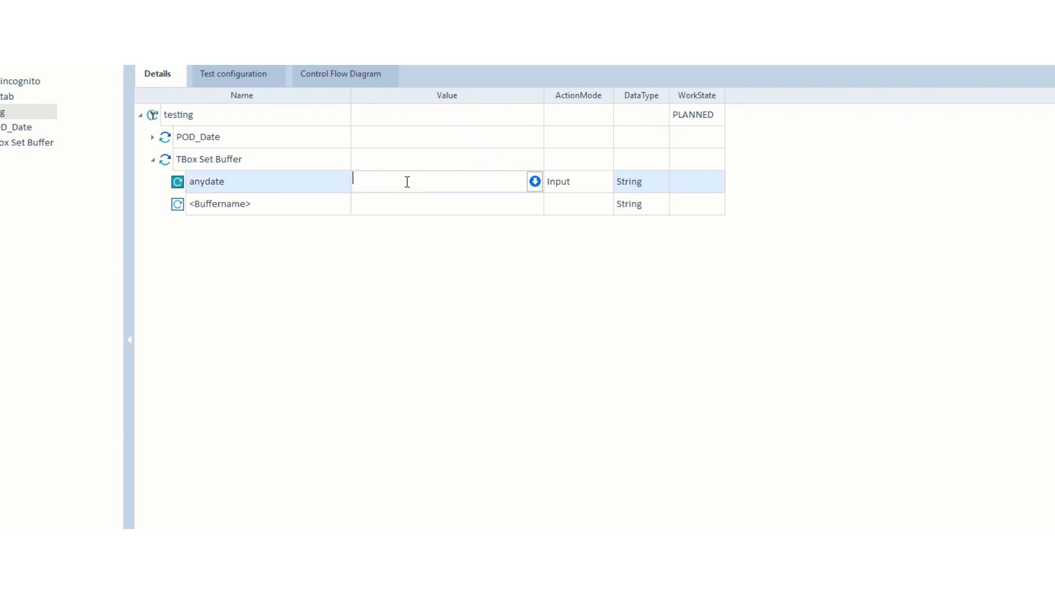
text(10/09/2025)
click(575, 186)
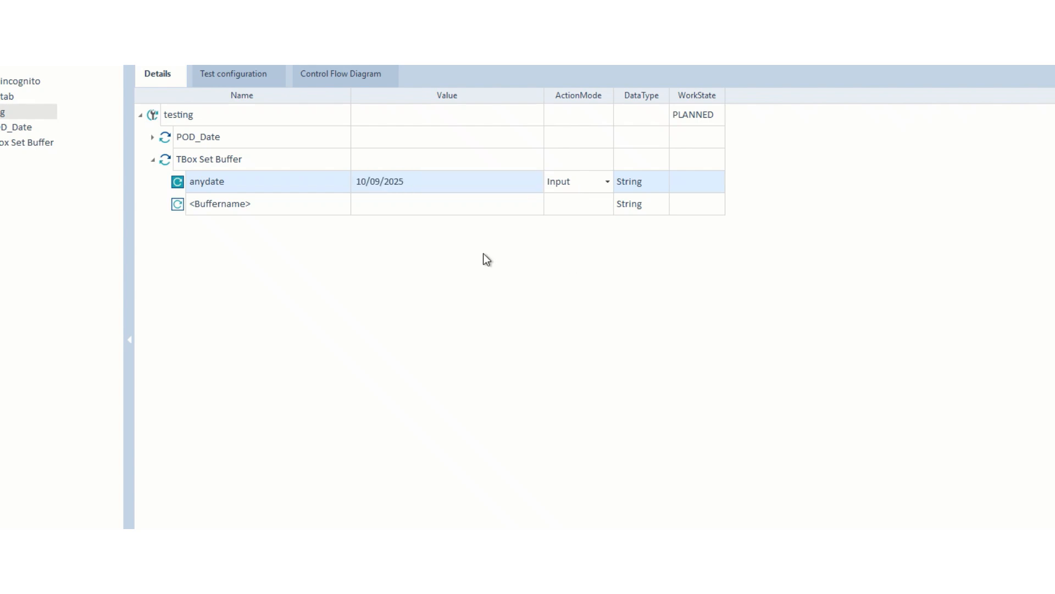
click(259, 179)
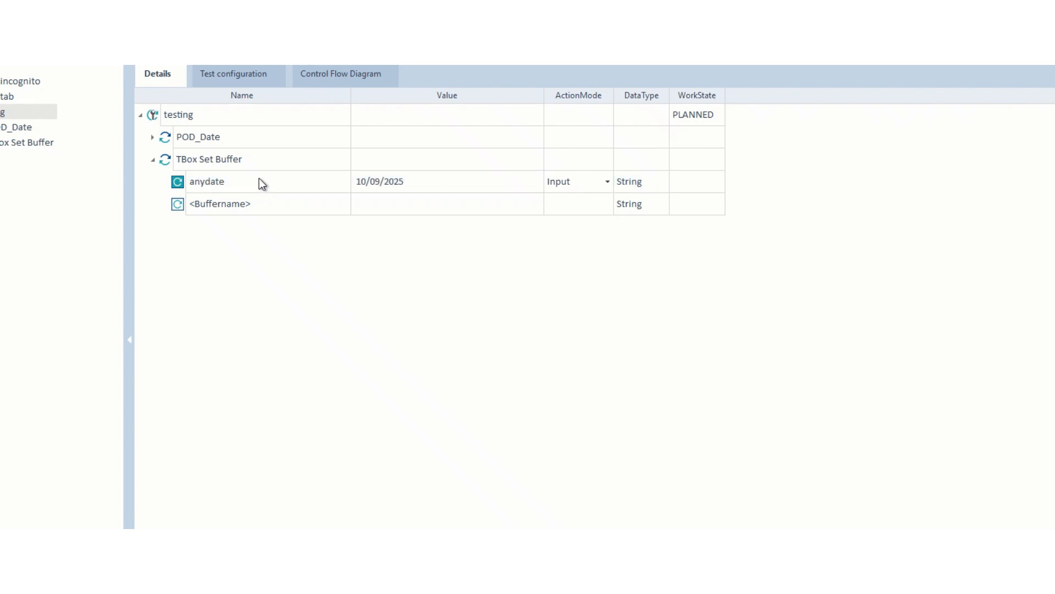
click(259, 181)
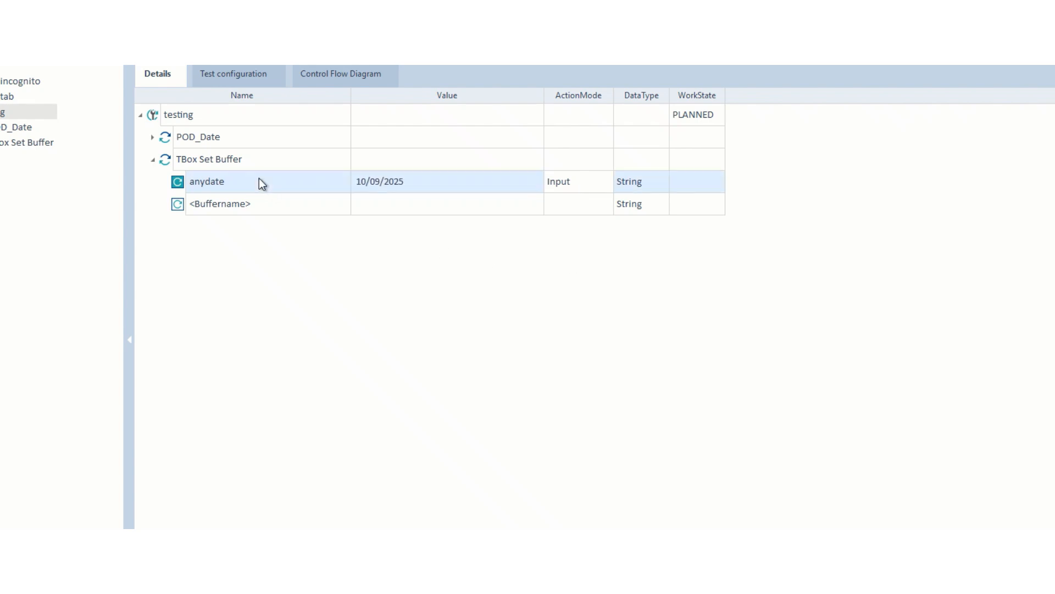
click(279, 211)
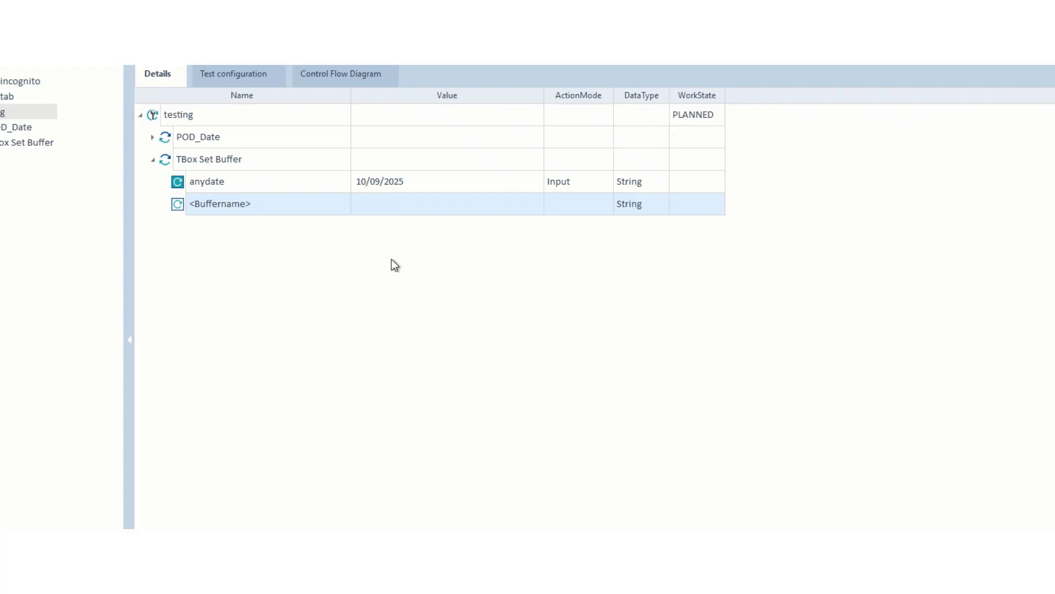
Add a day buffer valued {DATE[{B[anydate]}][][dd]}.
click(248, 205)
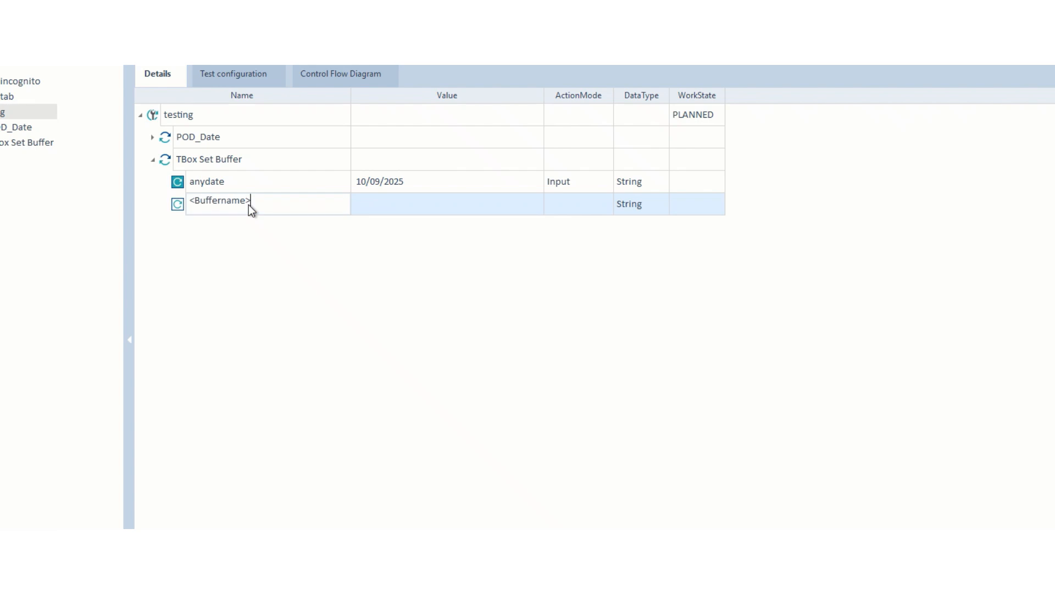
key(BackSpace)
key(BackSpace)
key(BackSpace)
key(BackSpace)
key(BackSpace)
key(BackSpace)
key(BackSpace)
key(BackSpace)
key(BackSpace)
key(BackSpace)
key(BackSpace)
key(BackSpace)
text(day)
click(413, 214)
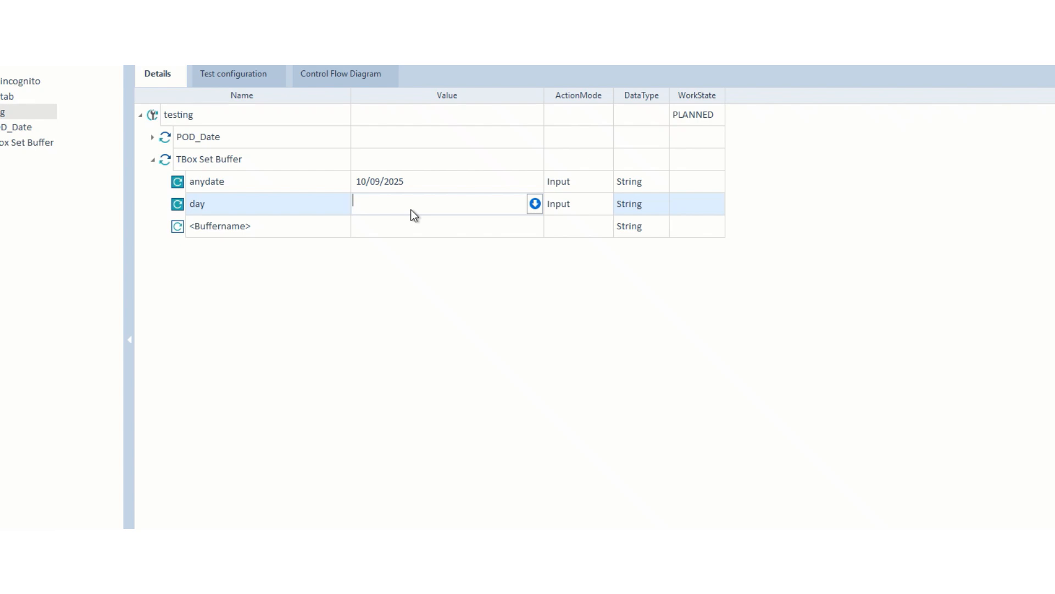
text({DATE)
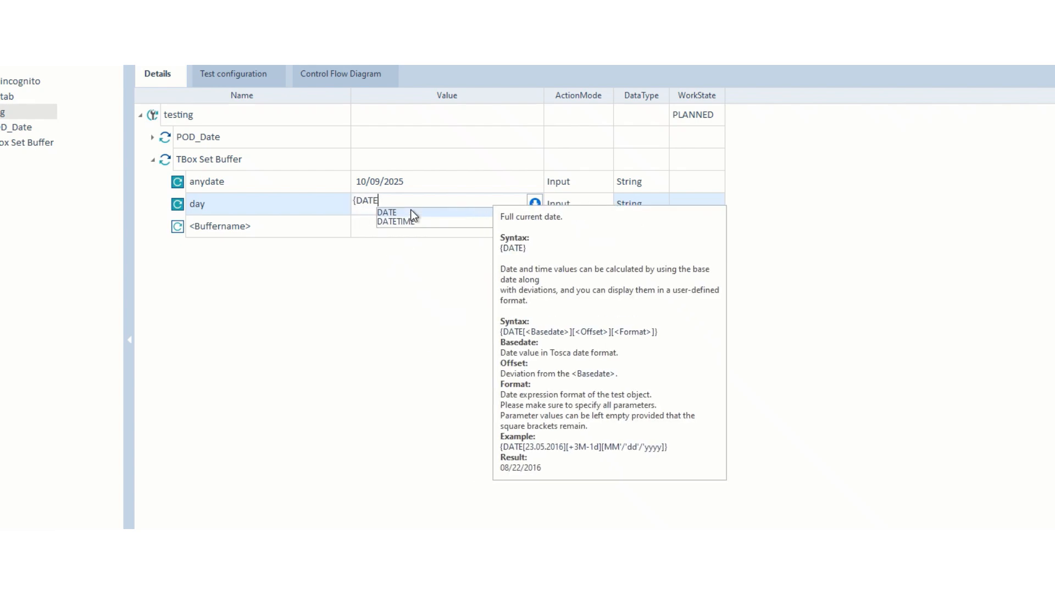
text([][][])
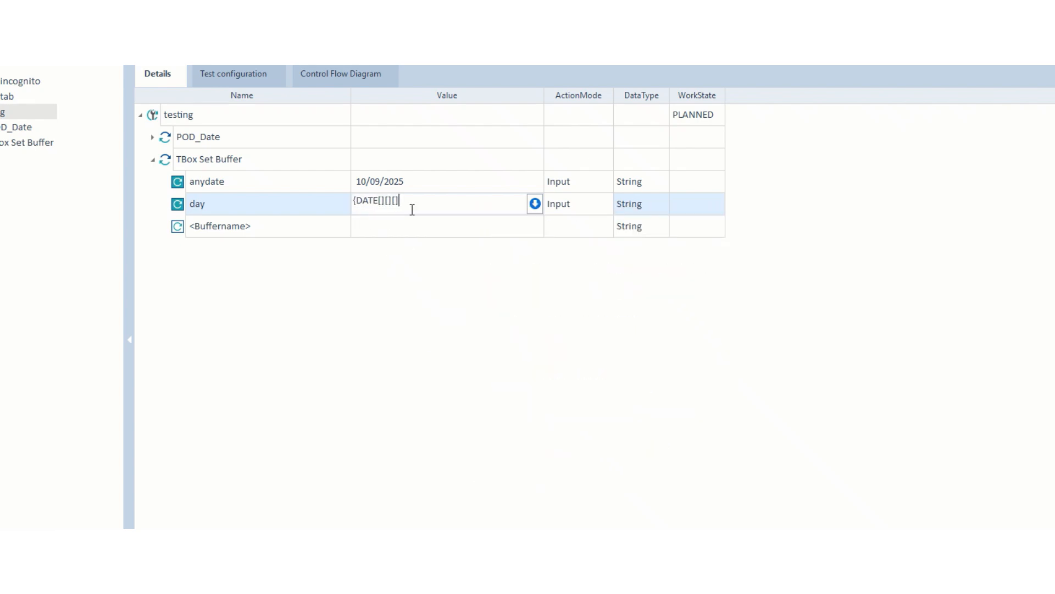
text(})
key(Left)
key(Left)
key(Left)
key(Left)
key(Left)
key(Left)
text({B)
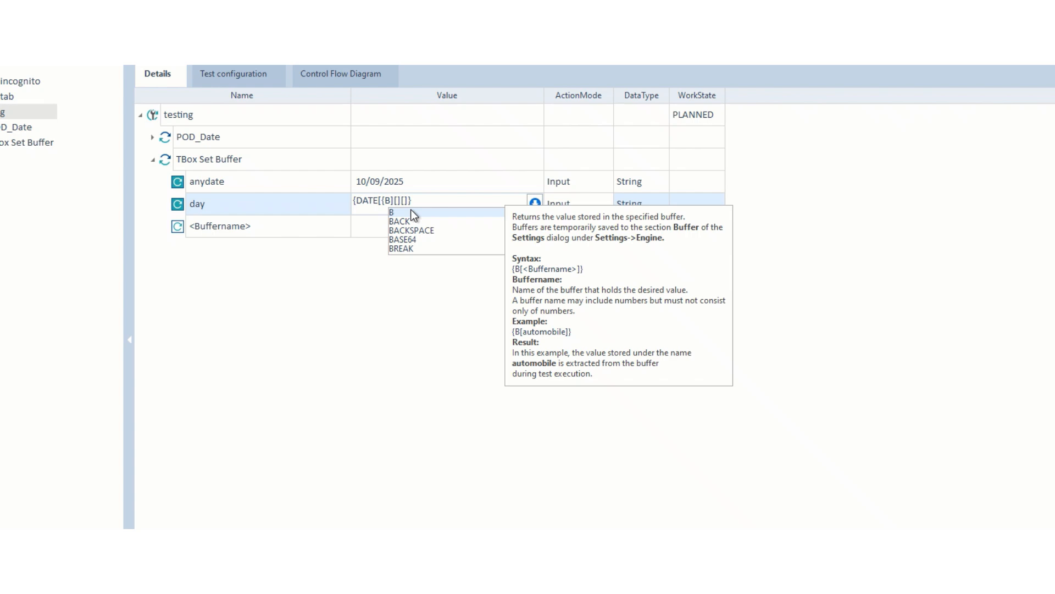
text([any)
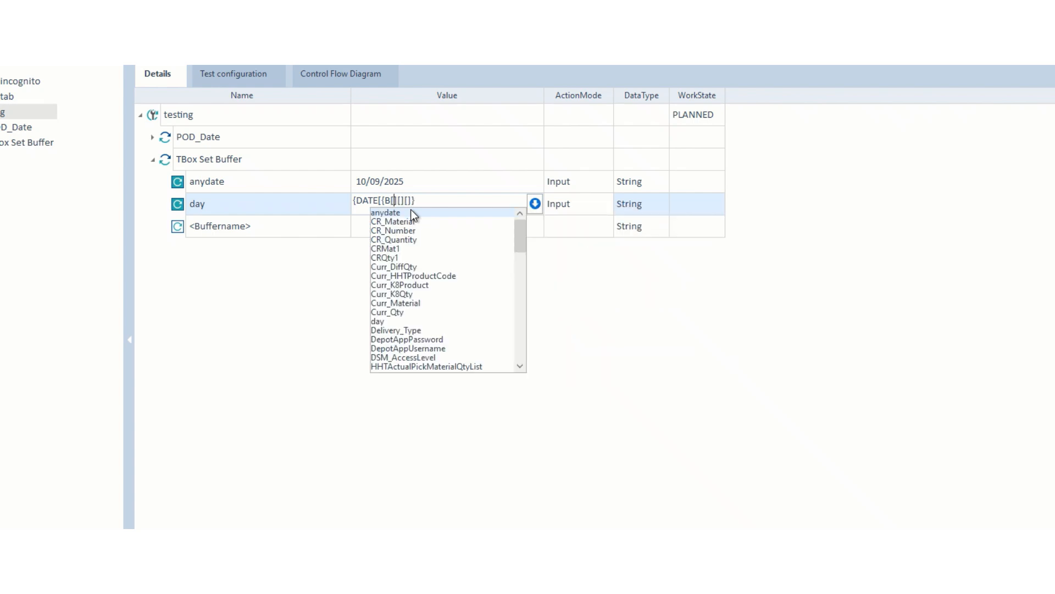
text(d)
key(Return)
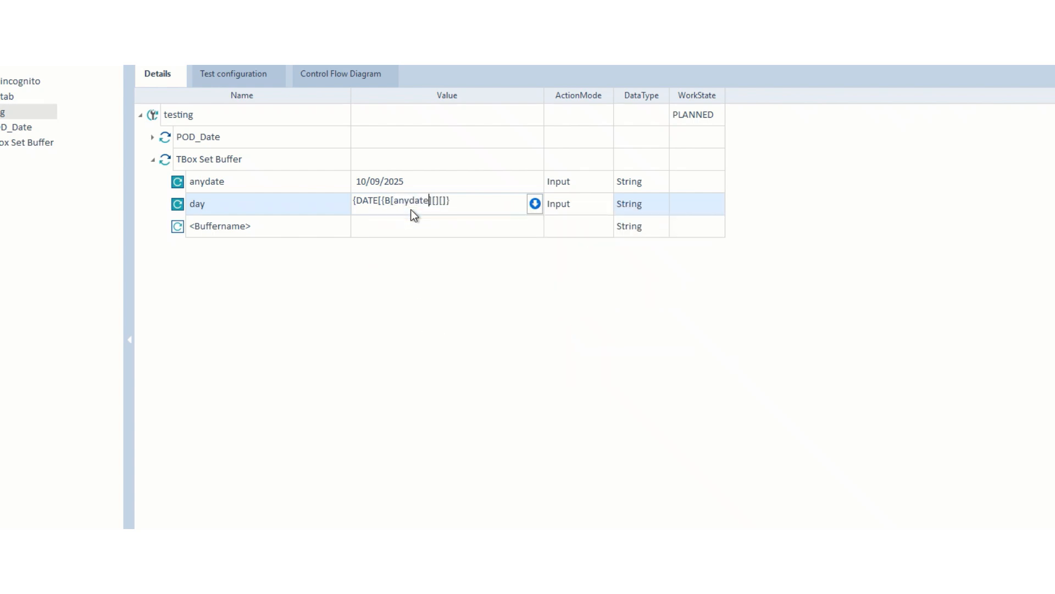
text(]})
text(dd)
key(Return)
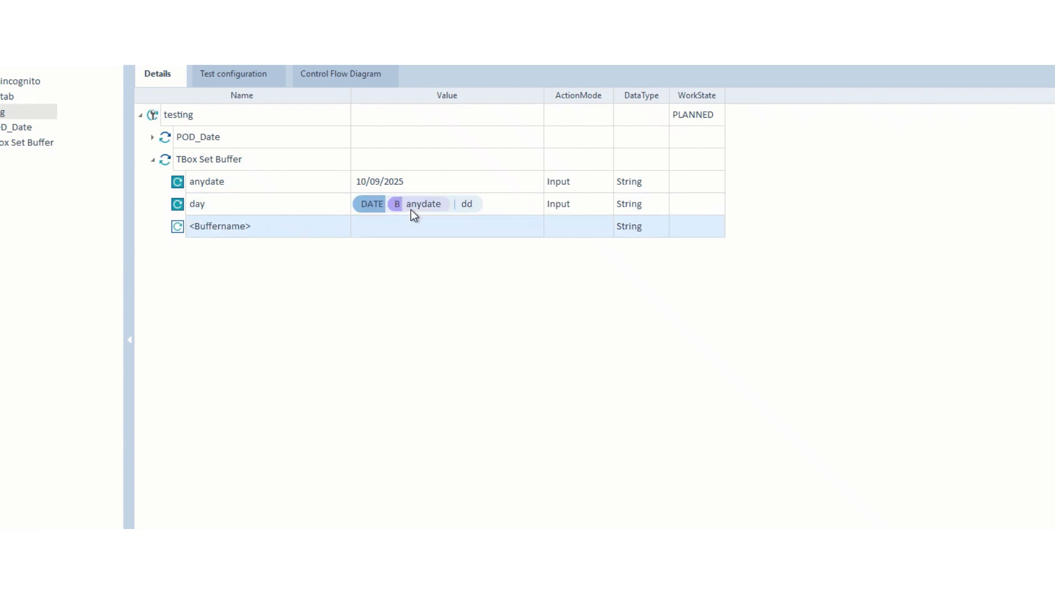
Rename the next placeholder buffer row to month.
click(271, 228)
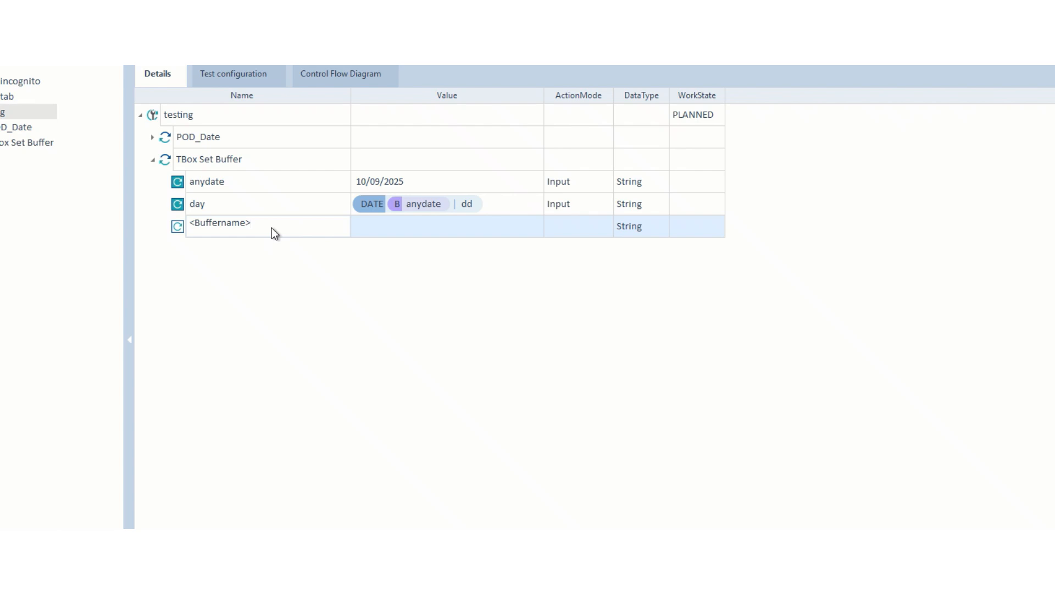
key(BackSpace)
key(BackSpace)
key(BackSpace)
key(BackSpace)
key(BackSpace)
key(BackSpace)
key(BackSpace)
key(BackSpace)
key(BackSpace)
key(BackSpace)
key(BackSpace)
key(BackSpace)
text(month)
Enter a DATE expression using the anydate buffer and MMMM format as month's value.
click(442, 223)
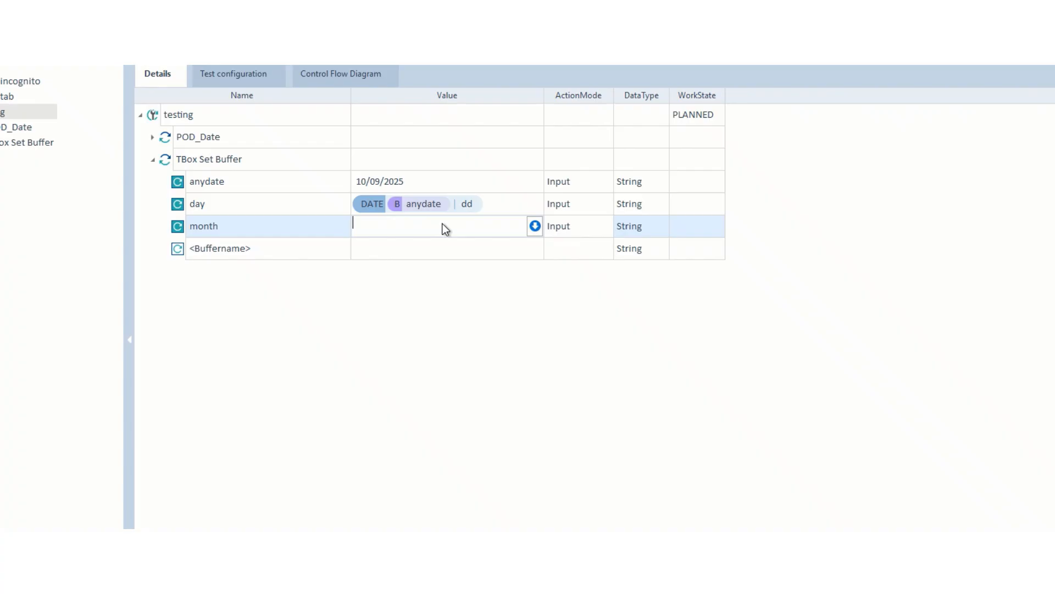
text({DATE[][][])
click(383, 222)
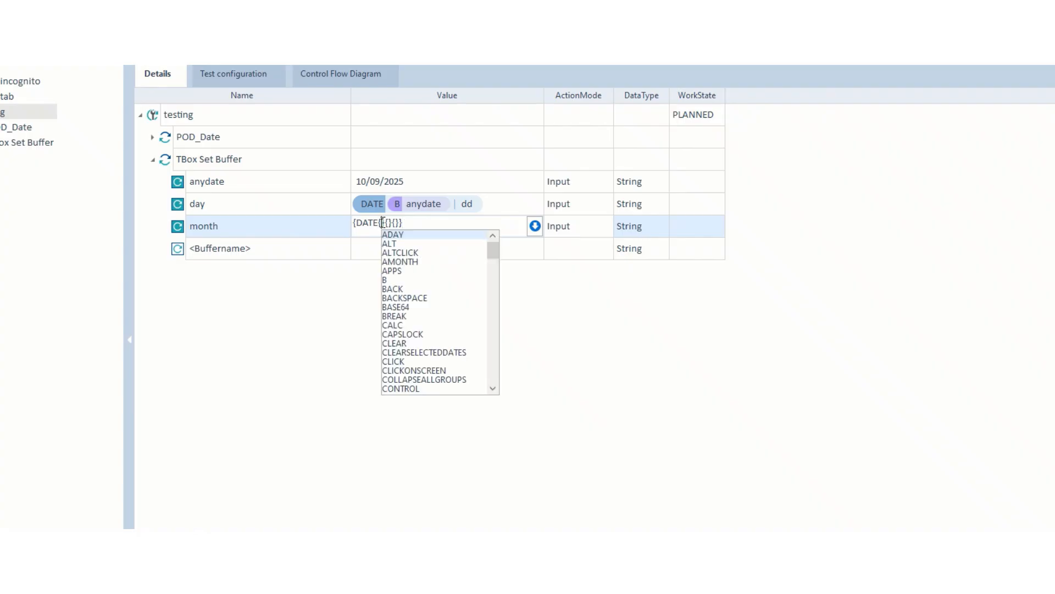
text(B)
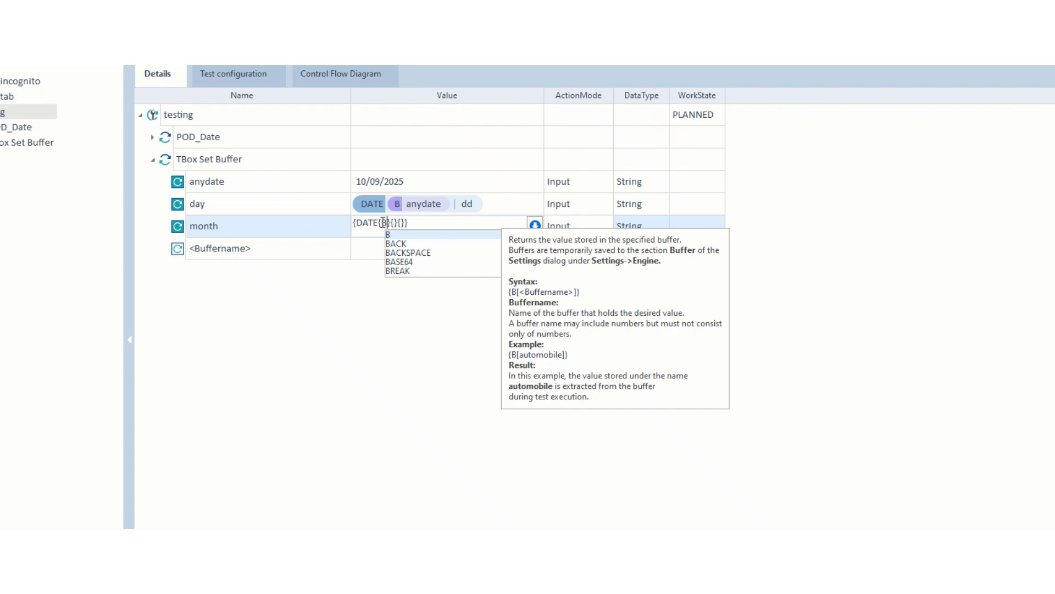
text([anydate)
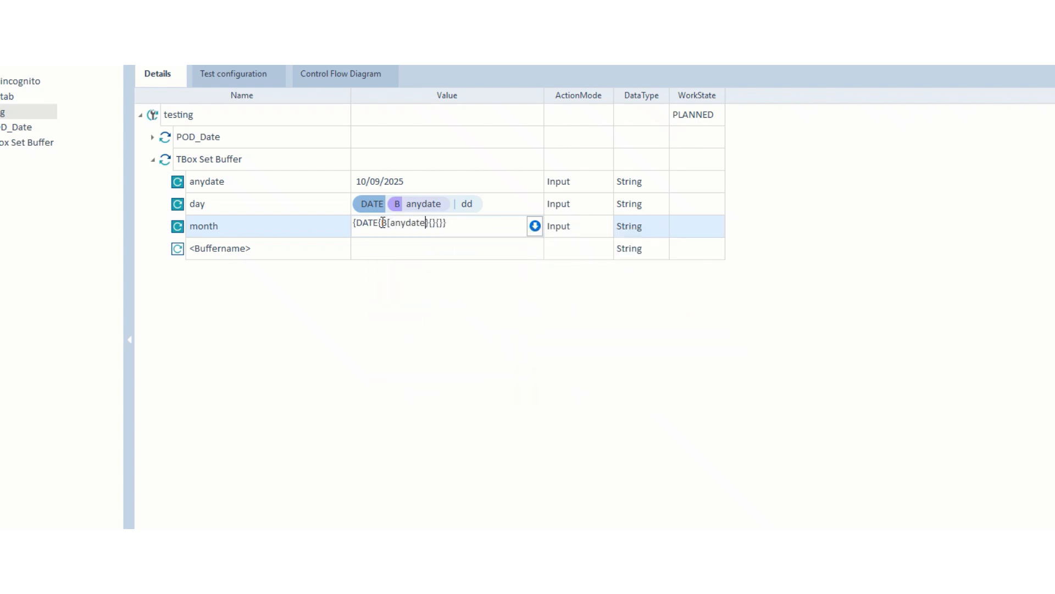
text(]})
text(MMMM)
key(Return)
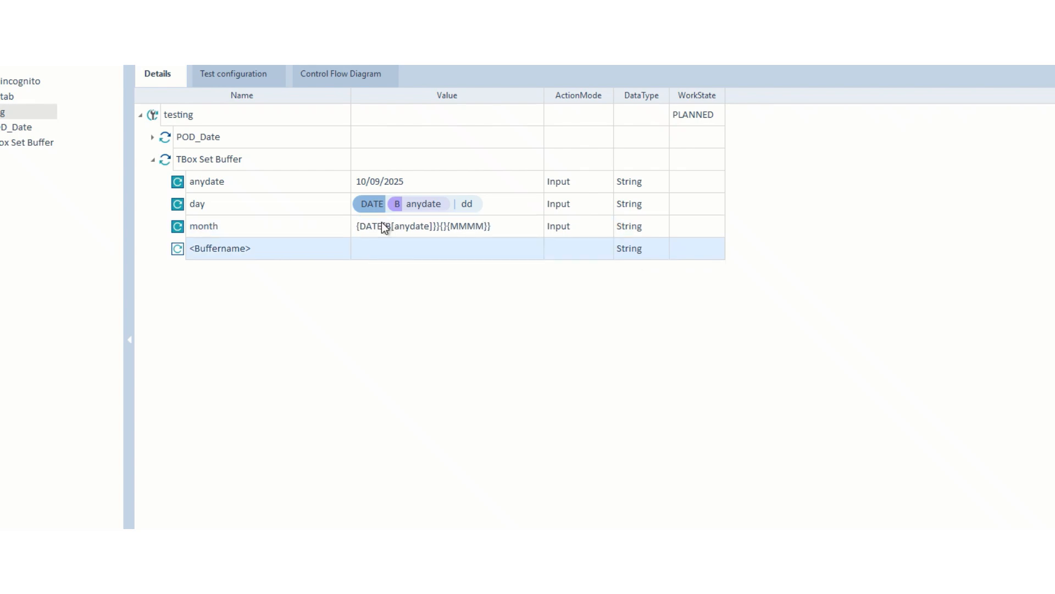
Add the missing square brackets around the anydate buffer reference in the month value.
click(434, 226)
click(433, 226)
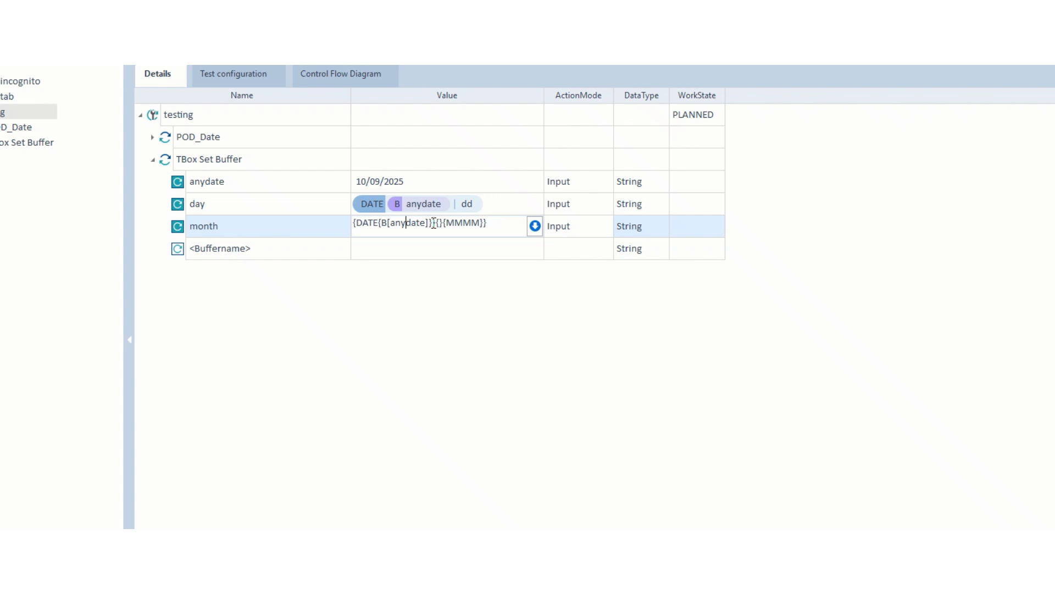
key(Left)
key(Left)
key(Left)
key(Left)
key(Left)
text([)
key(Right)
key(Right)
key(Right)
key(Right)
key(Right)
key(Right)
key(Right)
key(Right)
text(])
key(Return)
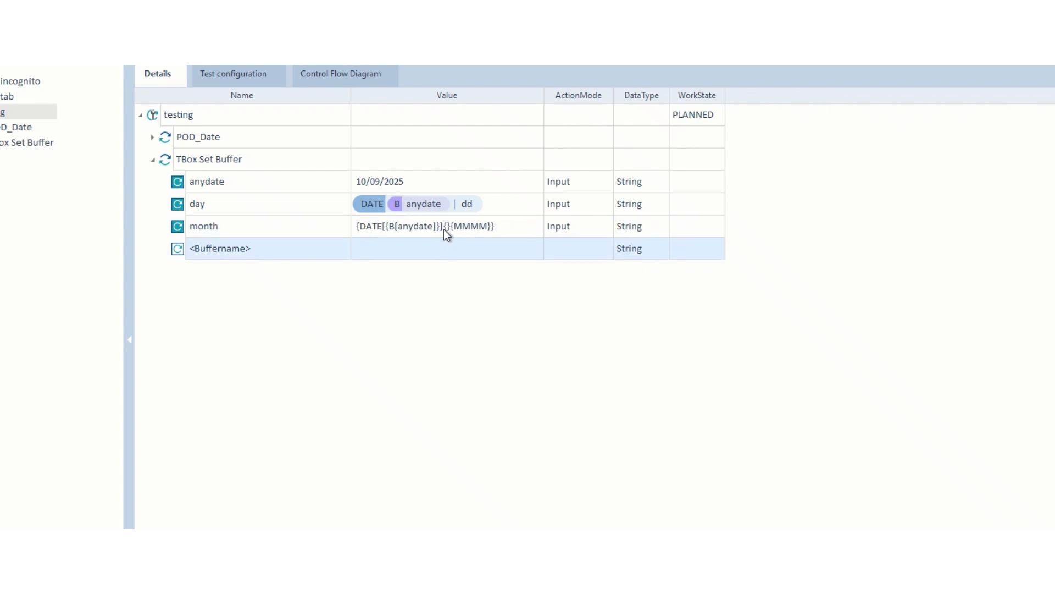
Replace the wrong braces with square brackets around the empty offset and MMMM format.
click(440, 226)
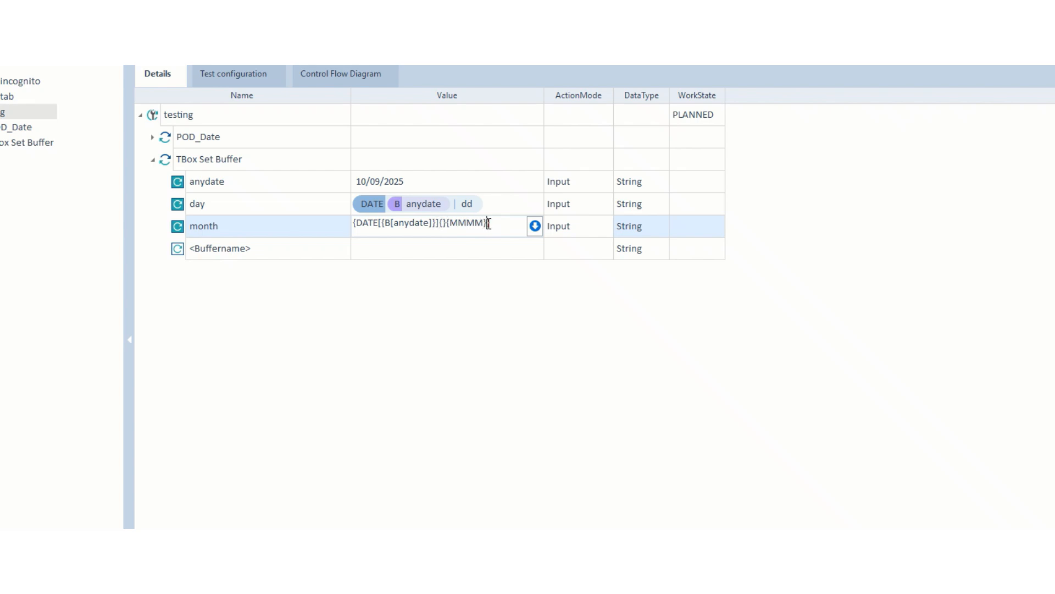
key(Left)
key(Left)
key(Left)
key(Left)
key(Left)
key(Left)
key(Right)
key(BackSpace)
text([)
key(Left)
key(BackSpace)
key(BackSpace)
text([])
key(Return)
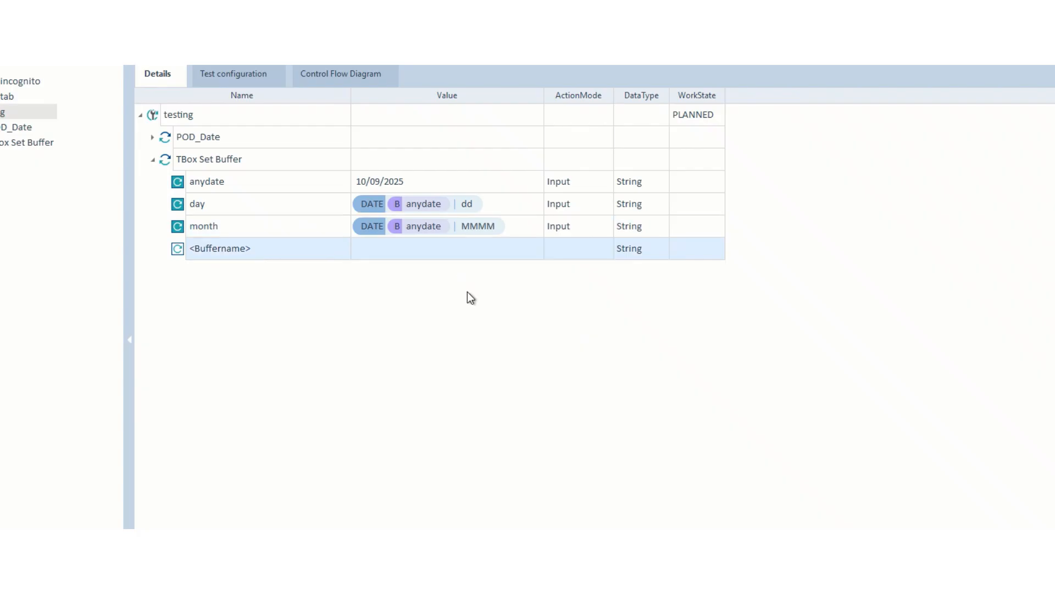
click(262, 252)
Rename the placeholder buffer row to year.
click(231, 248)
click(231, 248)
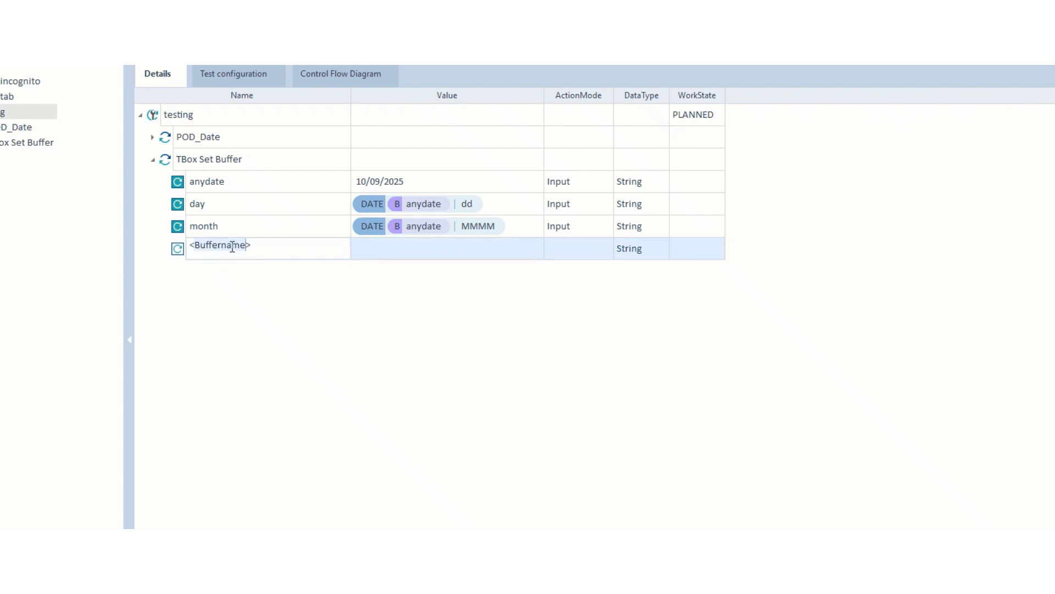
key(BackSpace)
key(Delete)
key(BackSpace)
text(year)
click(443, 255)
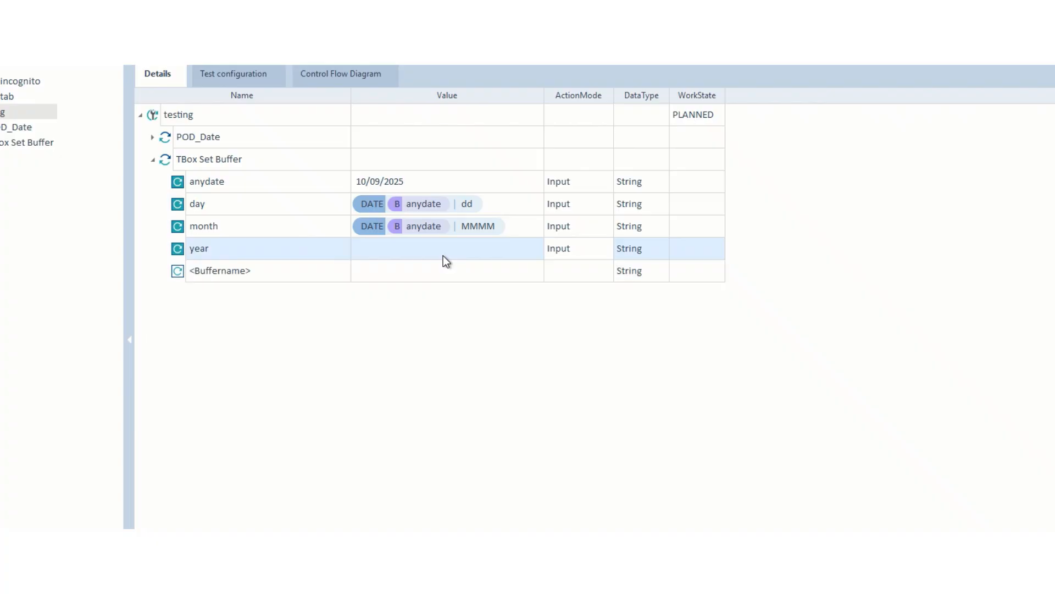
Set the year buffer's value to {DATE[{B[anydate]}][][yyyy]}.
click(436, 246)
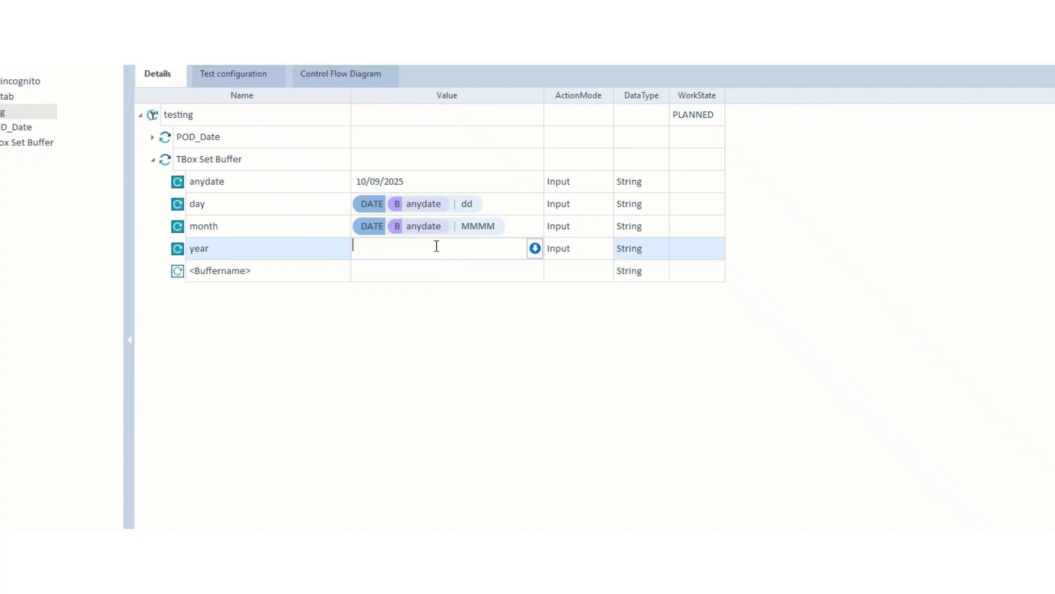
text({DATE)
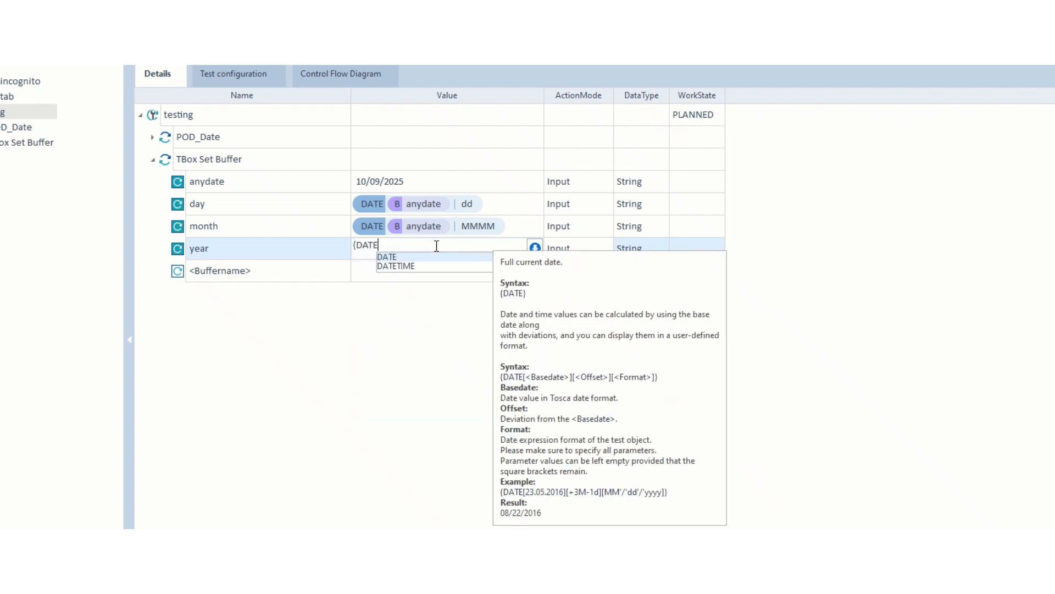
text([][][]})
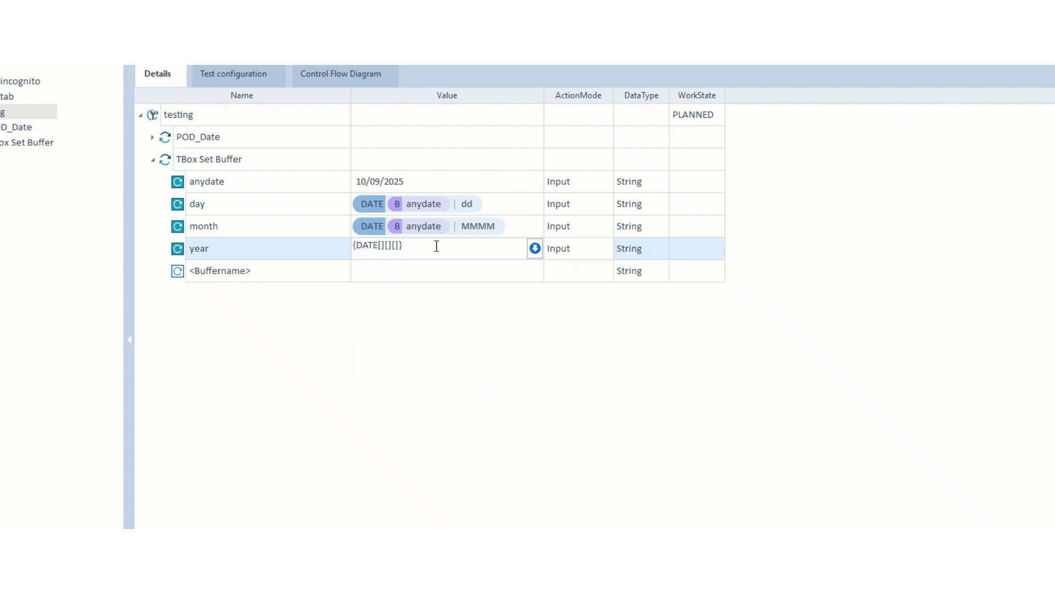
key(Left)
key(Left)
key(Left)
key(Left)
text({B)
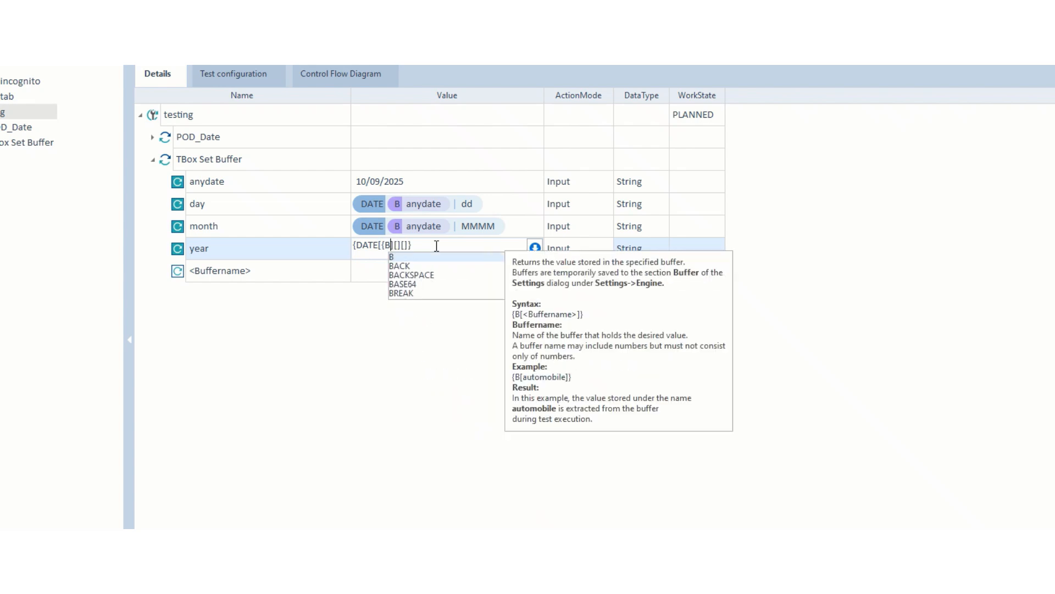
text([)
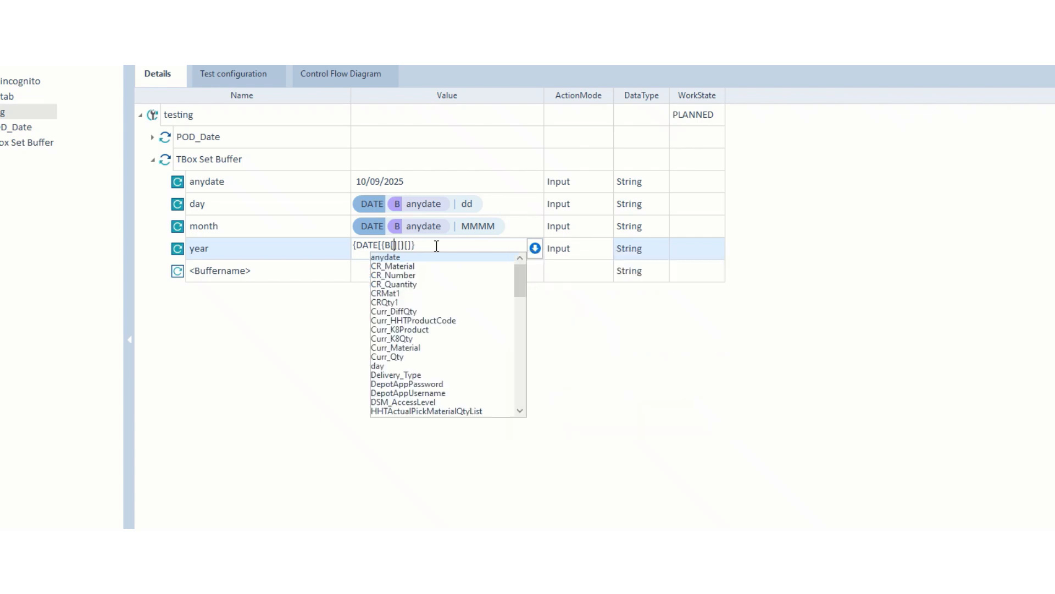
text(anydate)
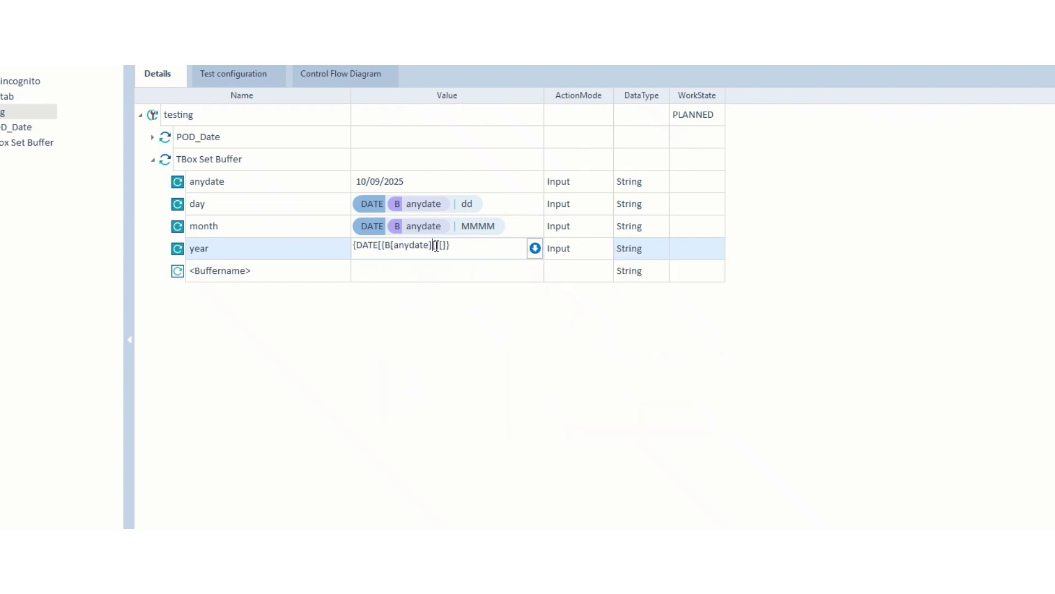
text(]}][][yyyy)
key(Return)
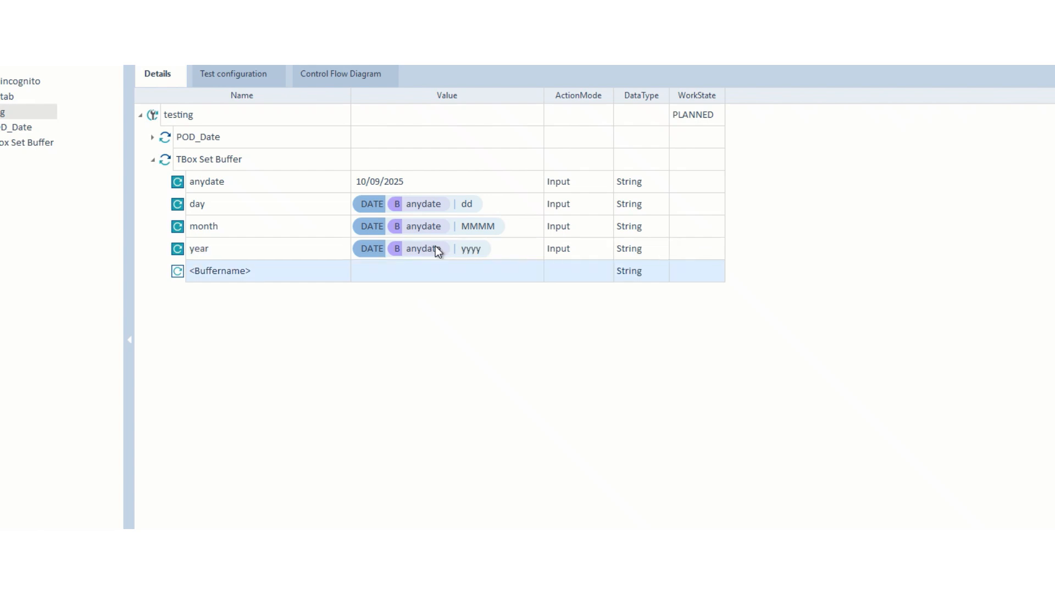
click(431, 347)
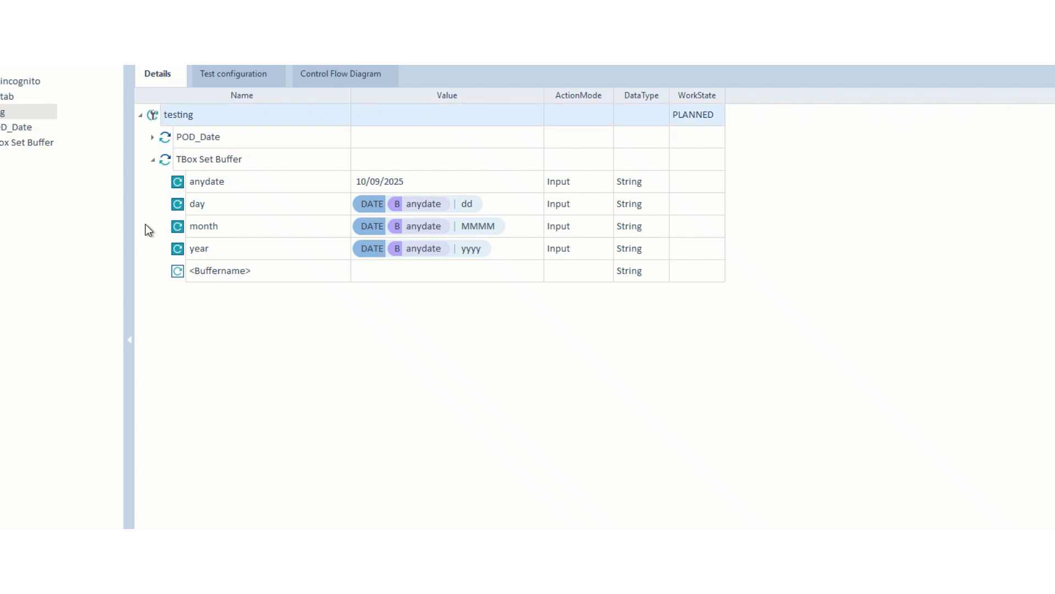
Run TBox Set Buffer in ScratchBook and read the full 'dd.MM.yyyy' date format error.
right_click(167, 162)
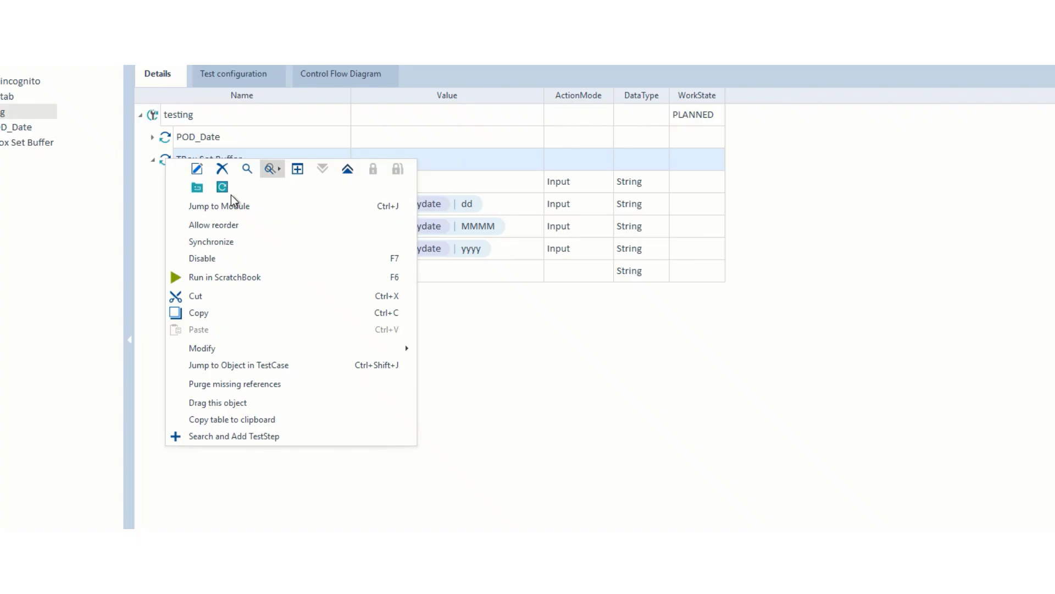
click(232, 280)
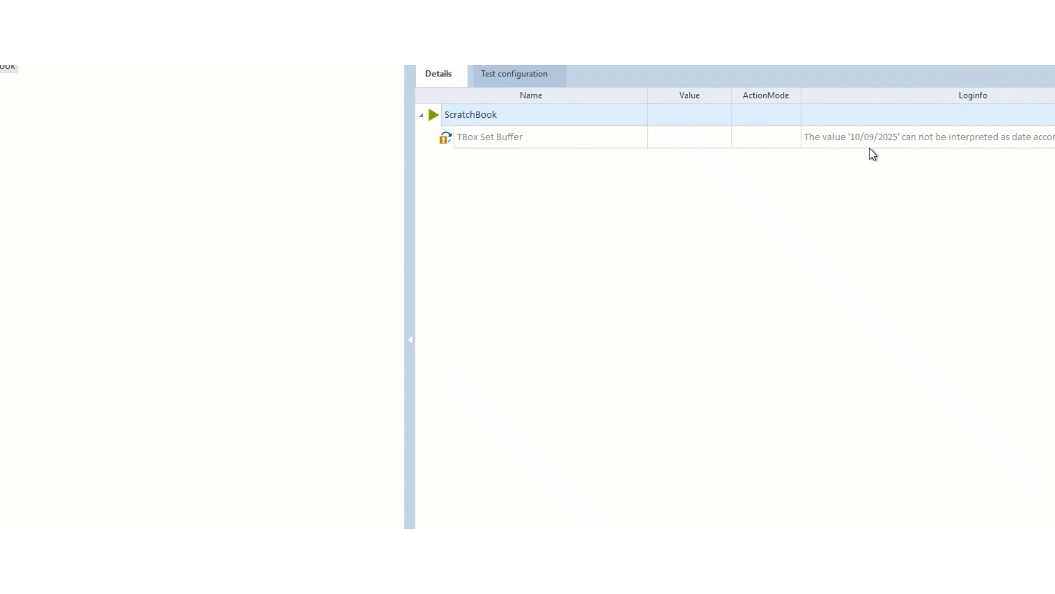
click(901, 144)
click(898, 138)
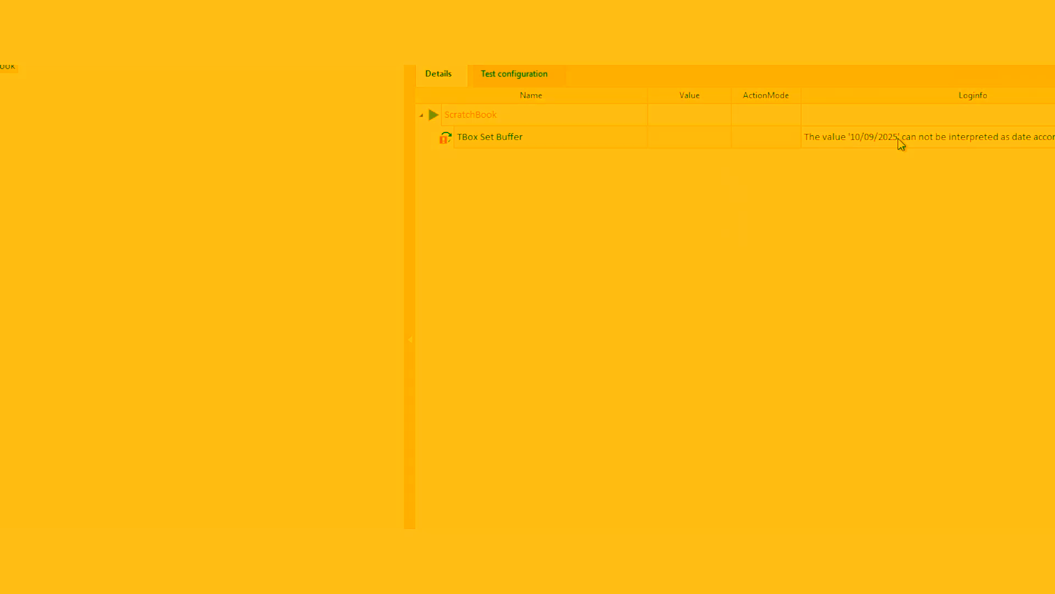
click(898, 138)
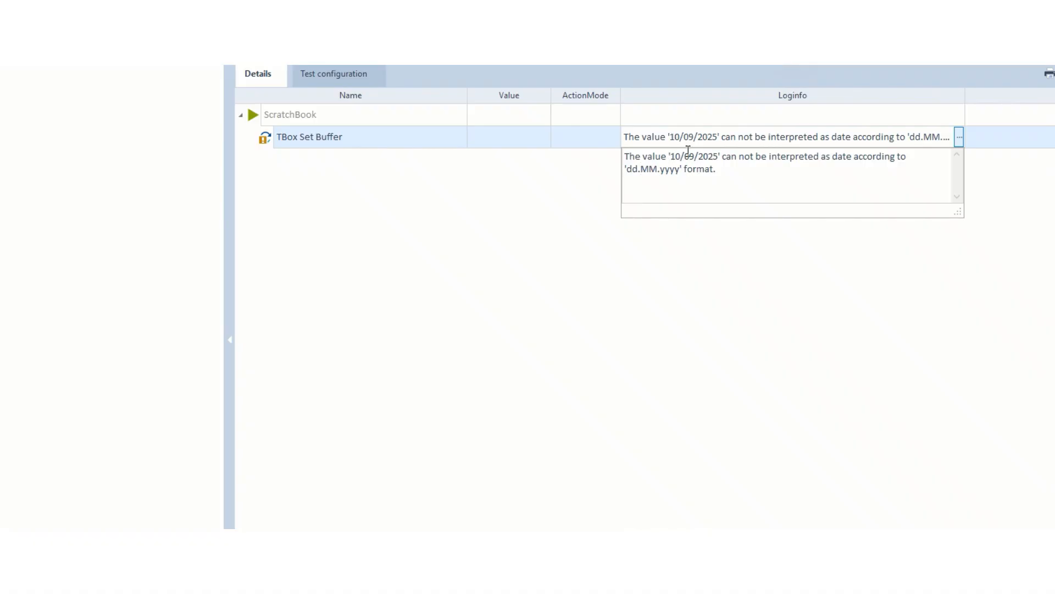
click(641, 316)
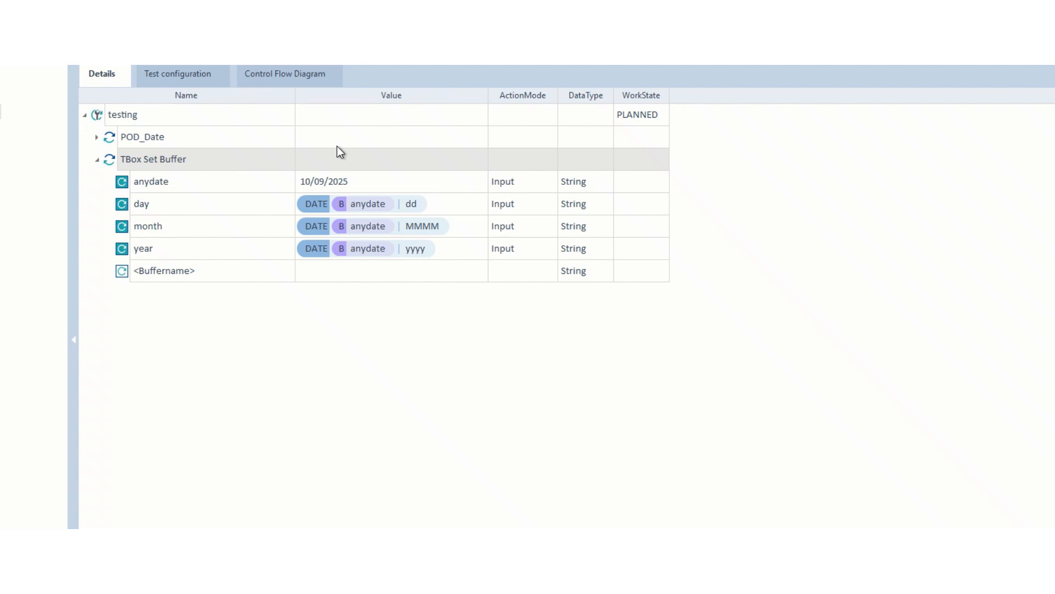
Replace anydate's slashes with dots (10.09.2025), then run testing in ScratchBook.
click(313, 180)
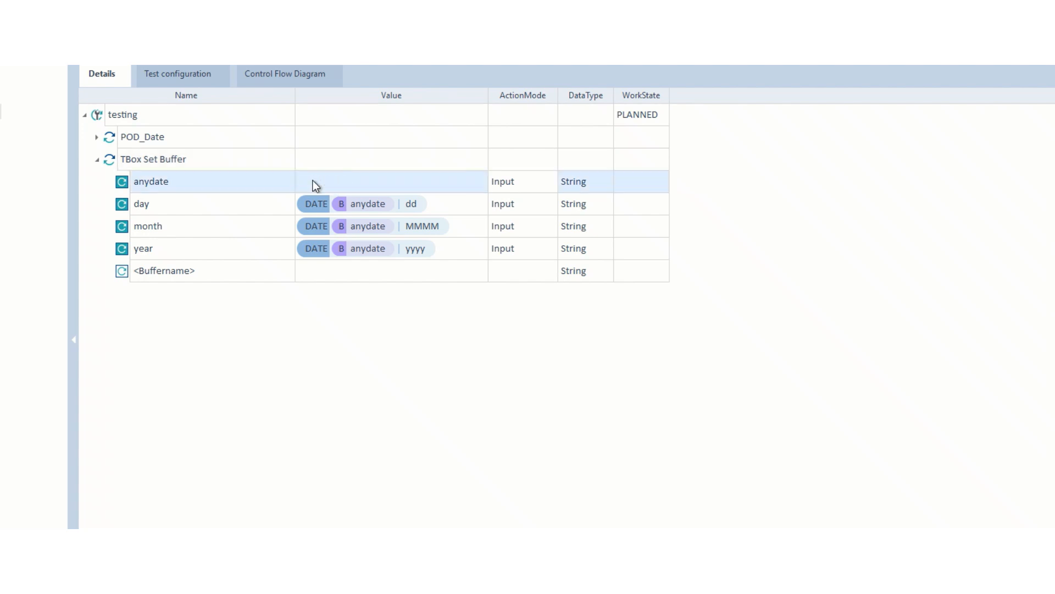
click(312, 180)
key(BackSpace)
text(.)
key(Right)
key(Right)
key(Right)
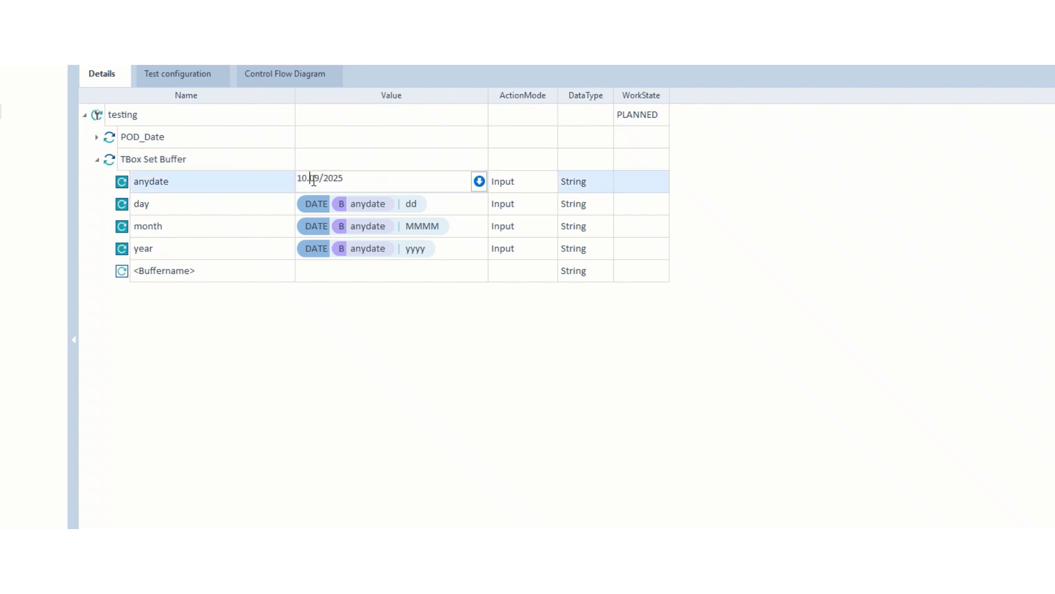
key(BackSpace)
text(.)
key(Return)
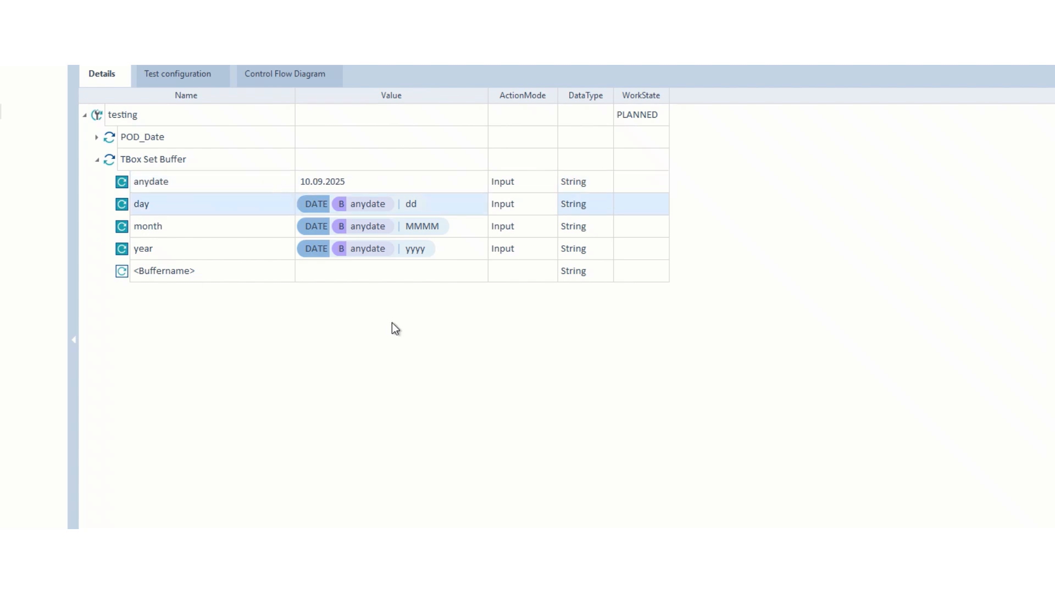
right_click(97, 118)
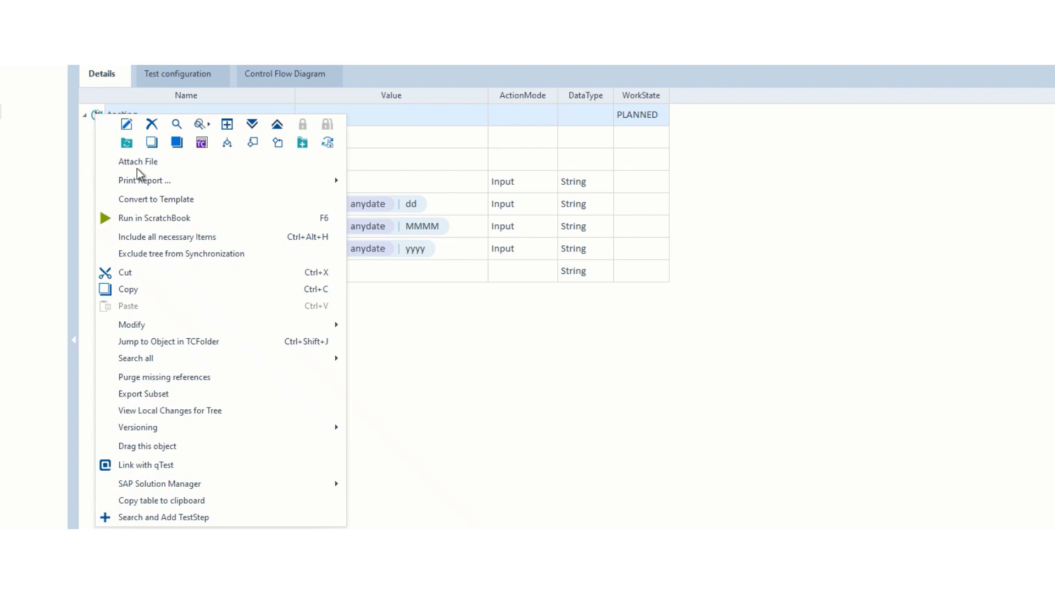
click(155, 219)
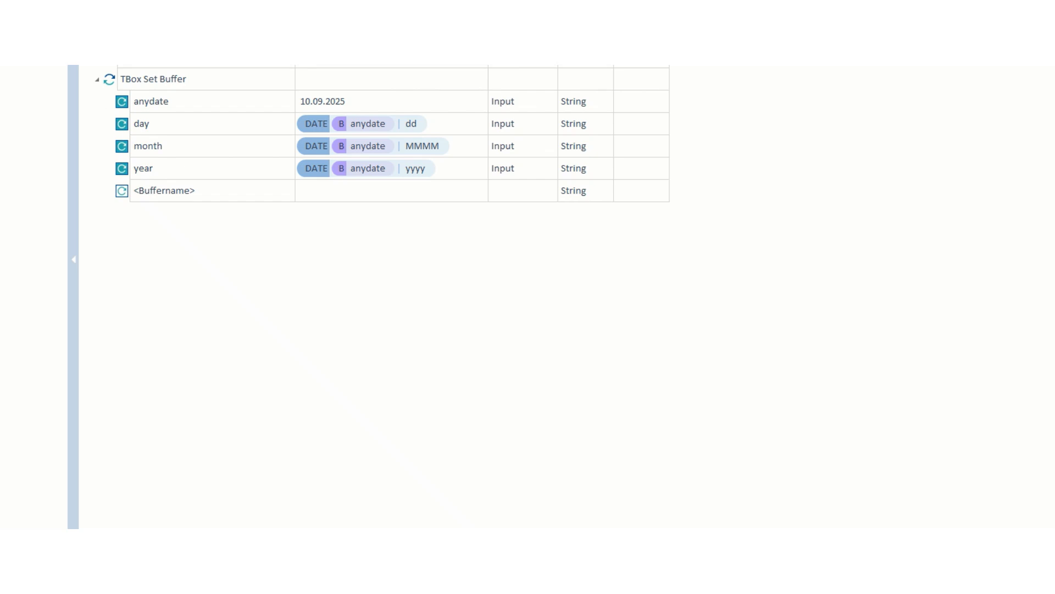
Run TBox Set Buffer in ScratchBook and check the buffered day 10, month September and year 2025.
click(110, 78)
right_click(110, 78)
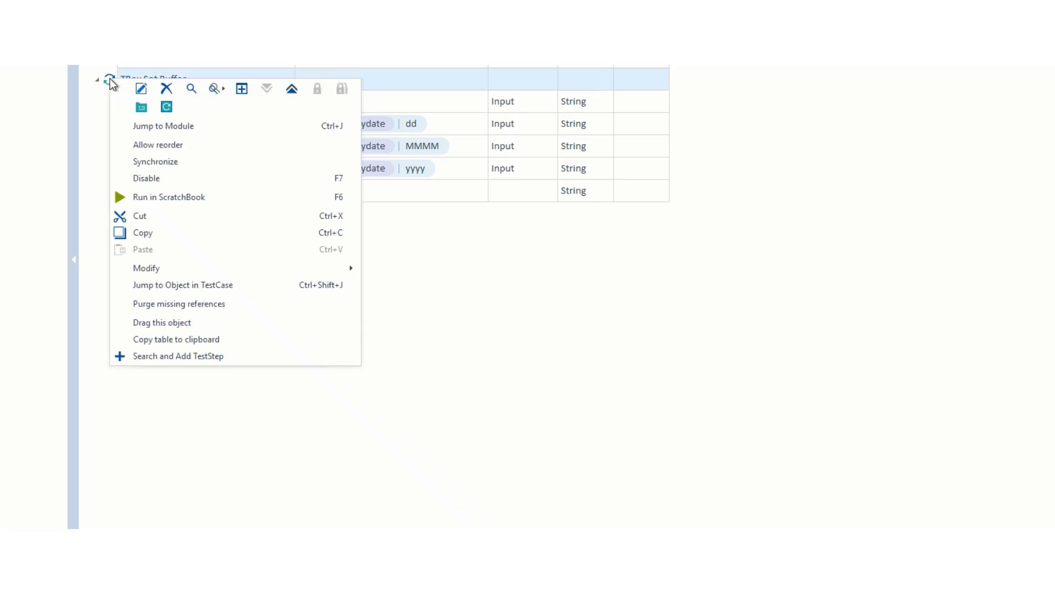
click(160, 198)
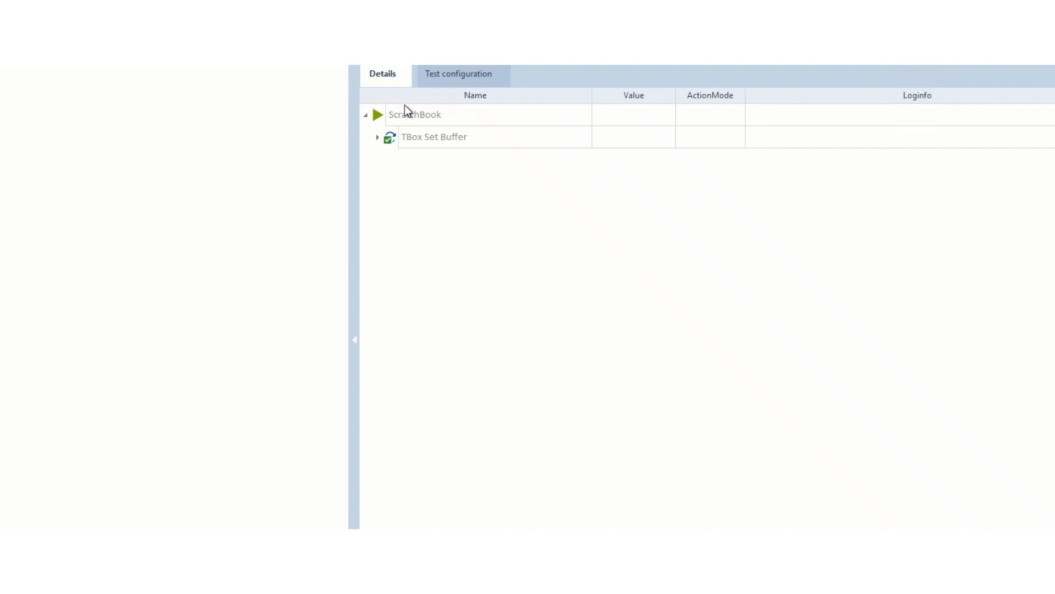
click(377, 138)
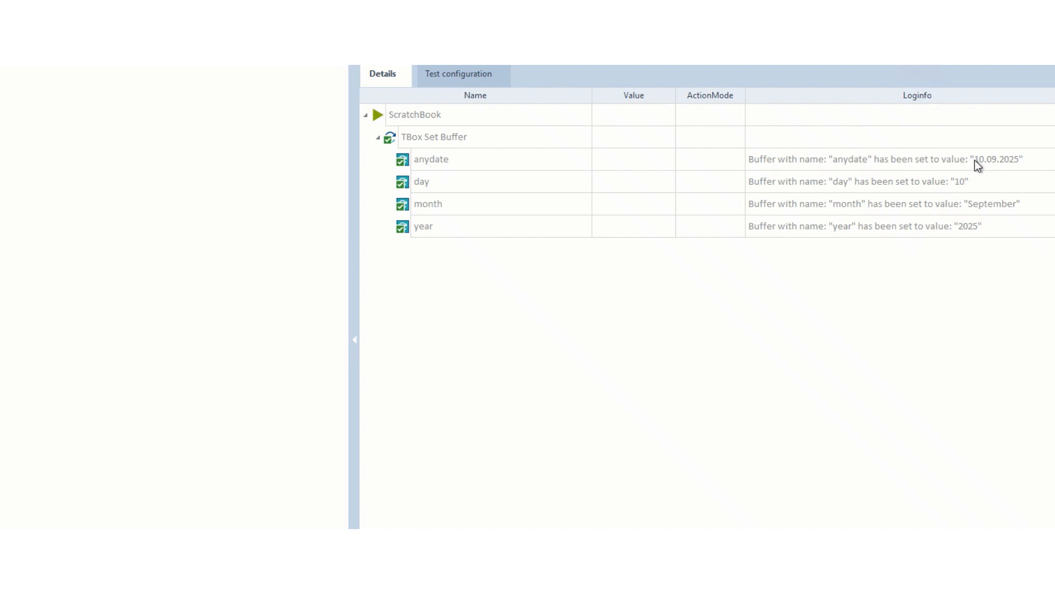
click(438, 180)
click(464, 203)
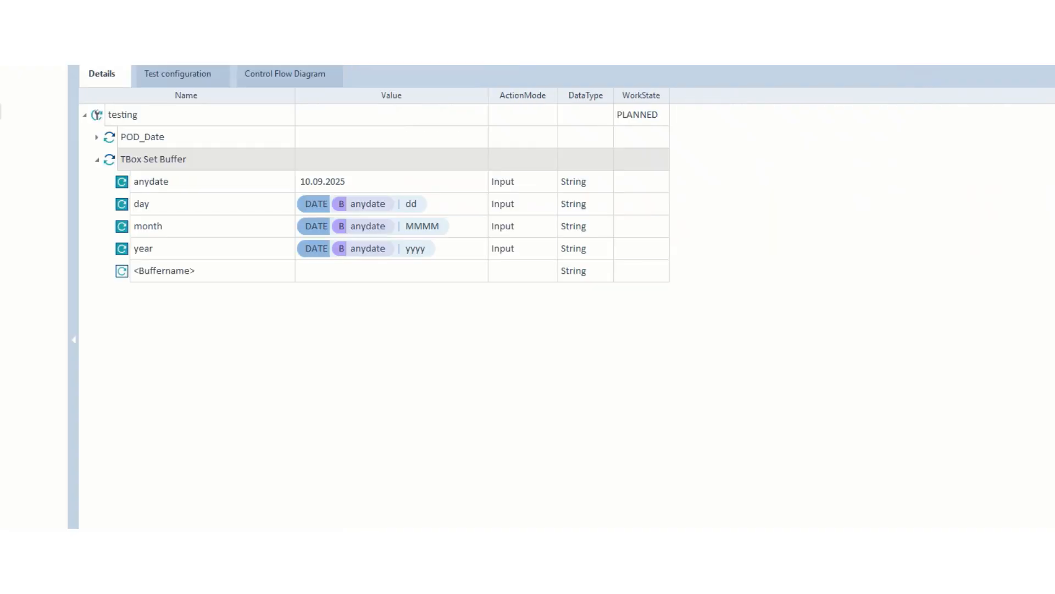
Change the month buffer's DATE expression format from [MMMM] to [MMM].
click(445, 229)
click(445, 229)
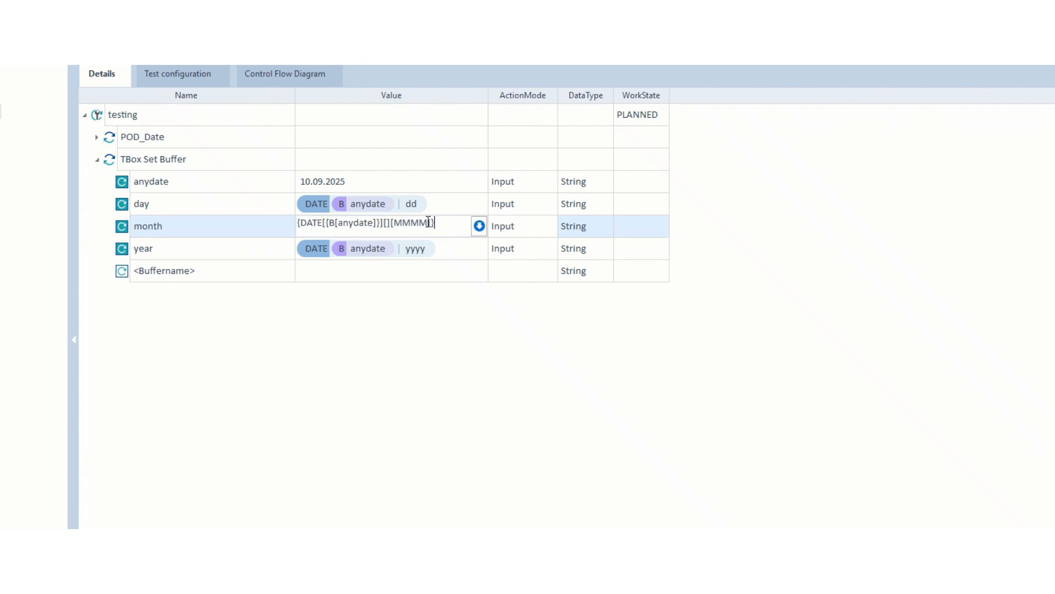
key(BackSpace)
key(Return)
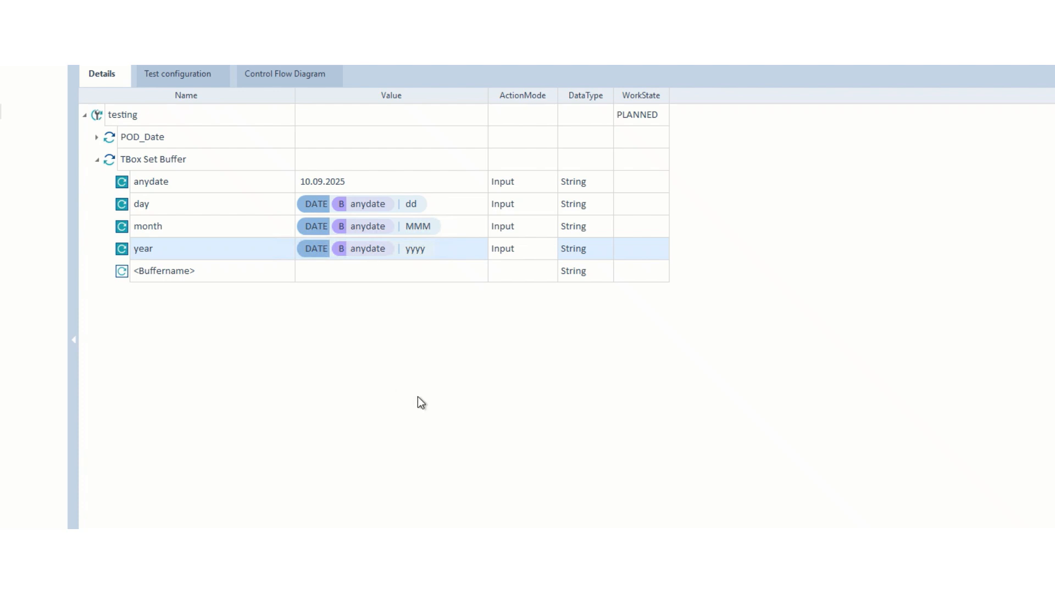
Run TBox Set Buffer in ScratchBook and confirm month shows Sep, with day 10 and year 2025.
right_click(110, 161)
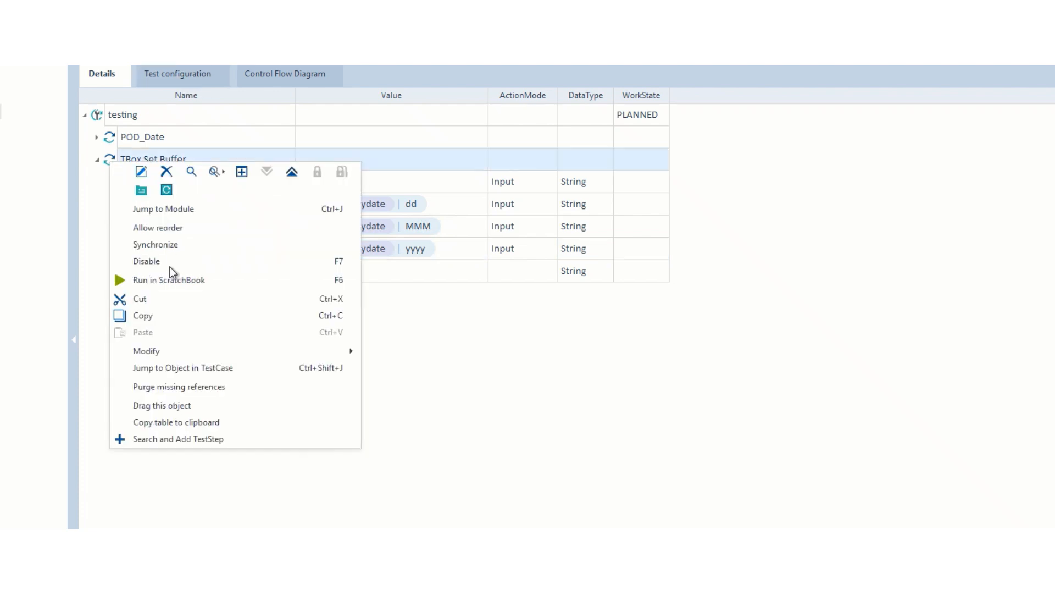
click(170, 278)
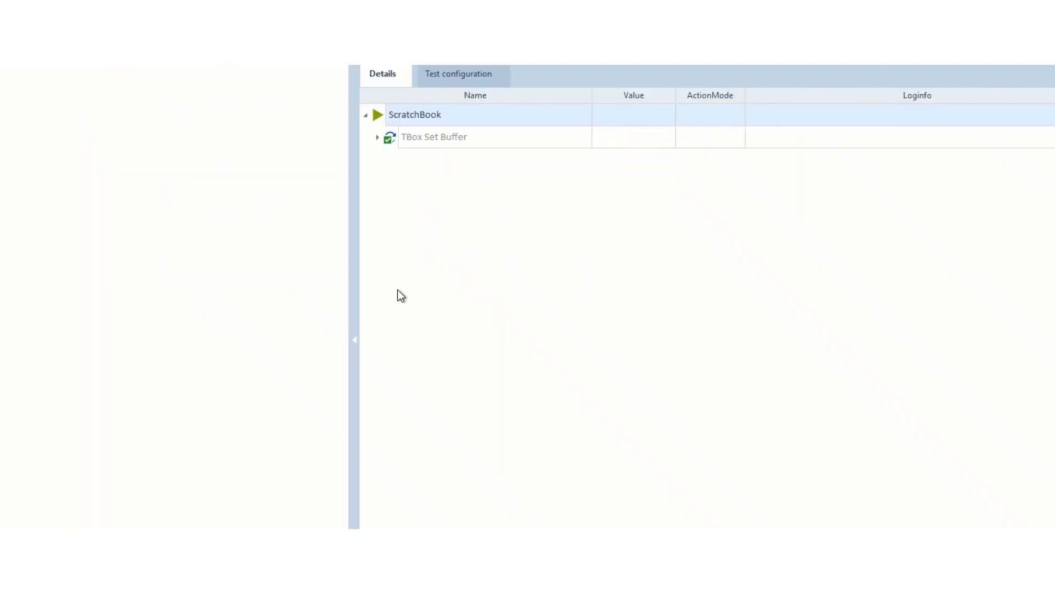
click(377, 138)
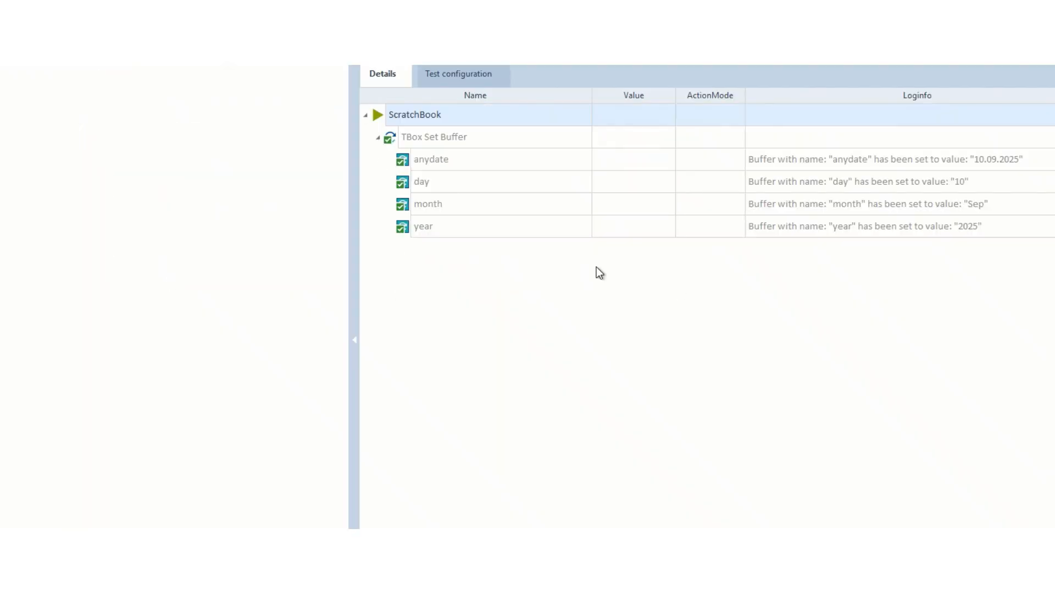
click(973, 206)
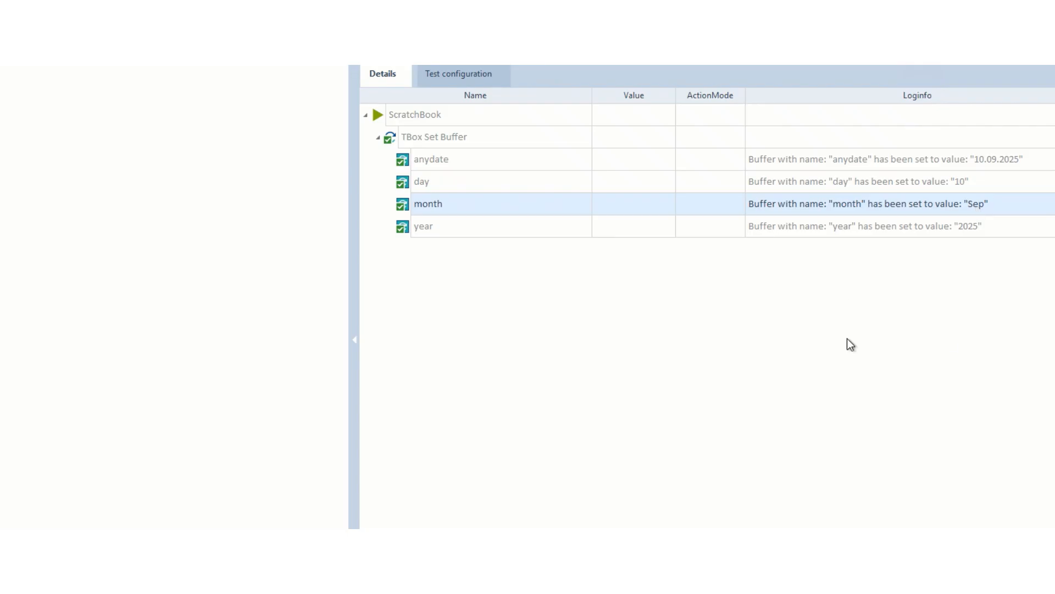